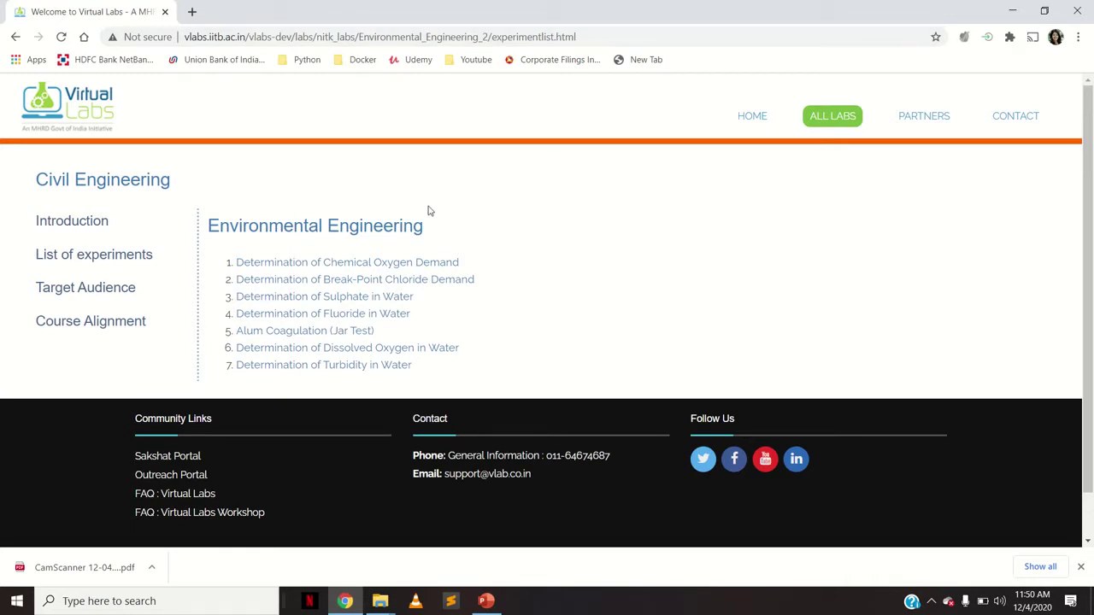
- Open the Determination of Turbidity in Water experiment and look through its Theory section
click(386, 370)
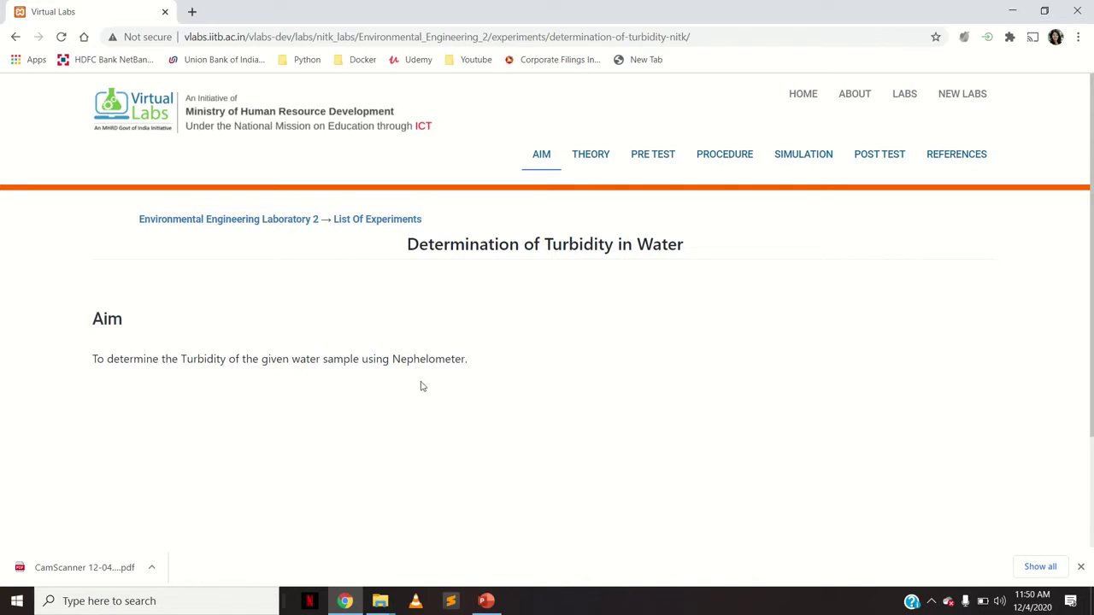
click(611, 169)
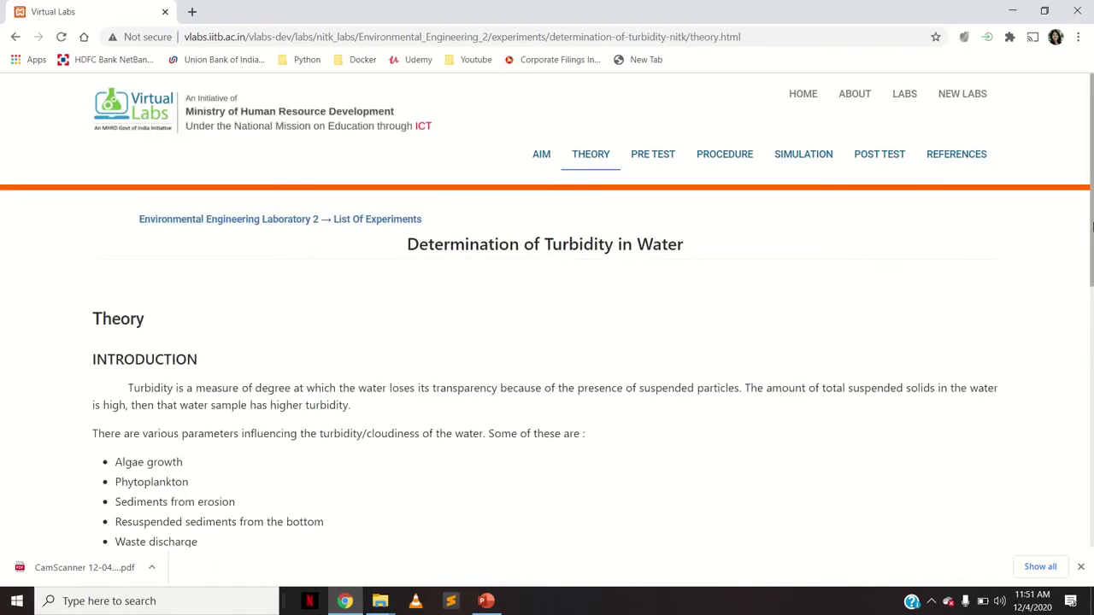
mouse_move(1092, 195)
mouse_down()
mouse_move(1092, 416)
mouse_move(1092, 199)
mouse_up()
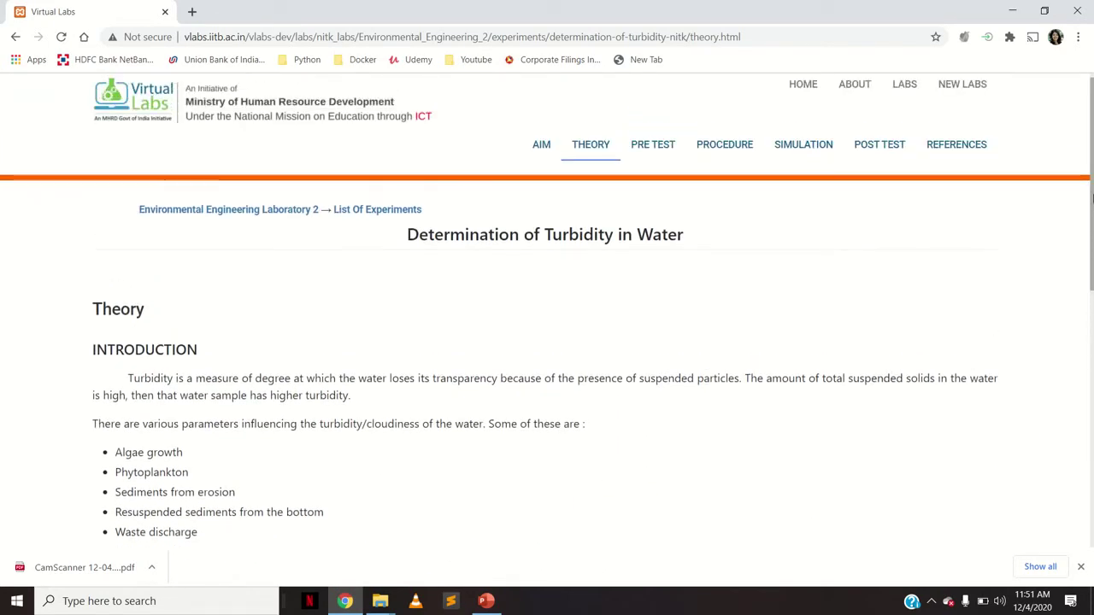
- Look through the experiment's Pre Test questions and its Procedure section
click(672, 144)
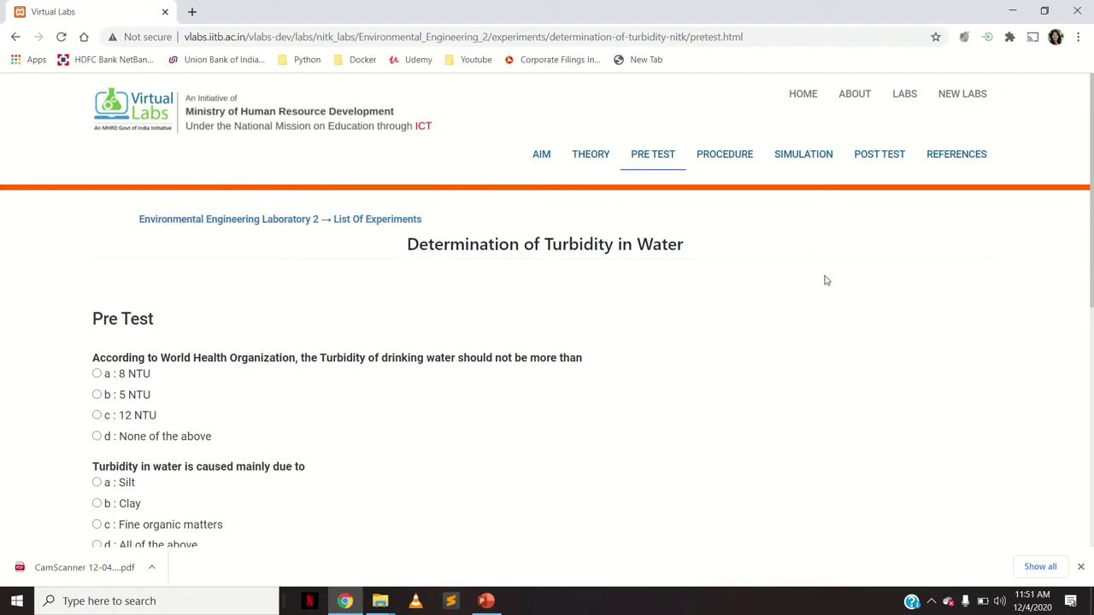
drag(1091, 182, 1091, 218)
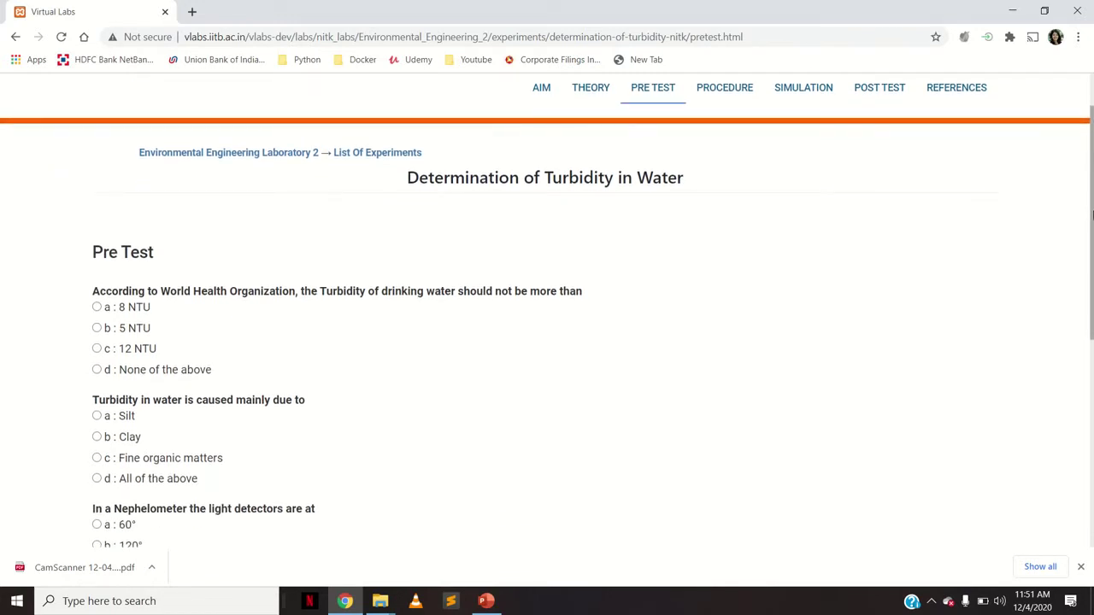
drag(1091, 218, 1091, 179)
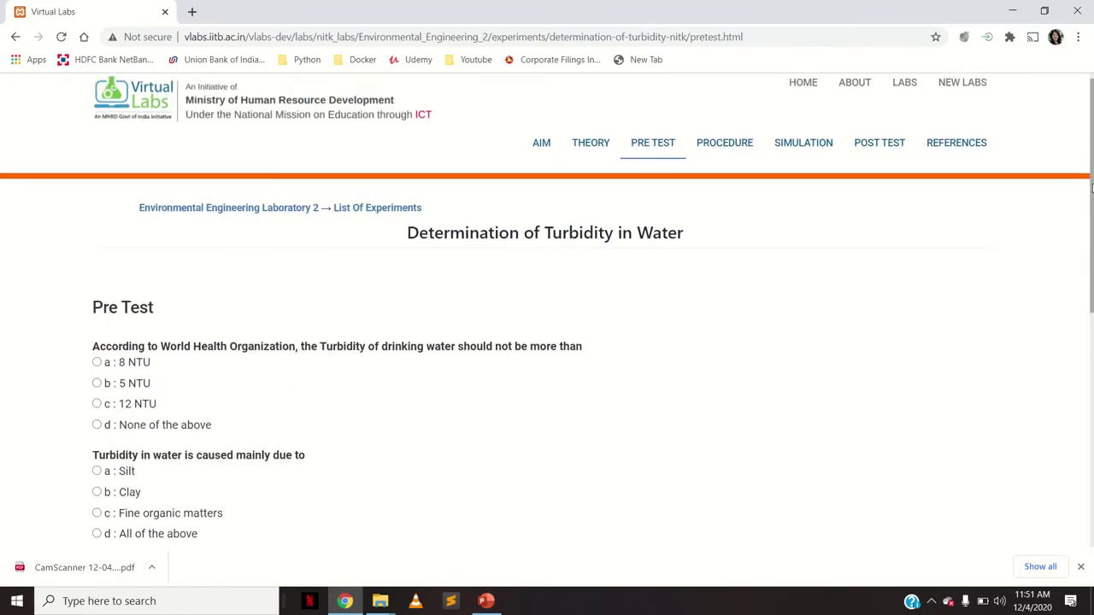
click(726, 143)
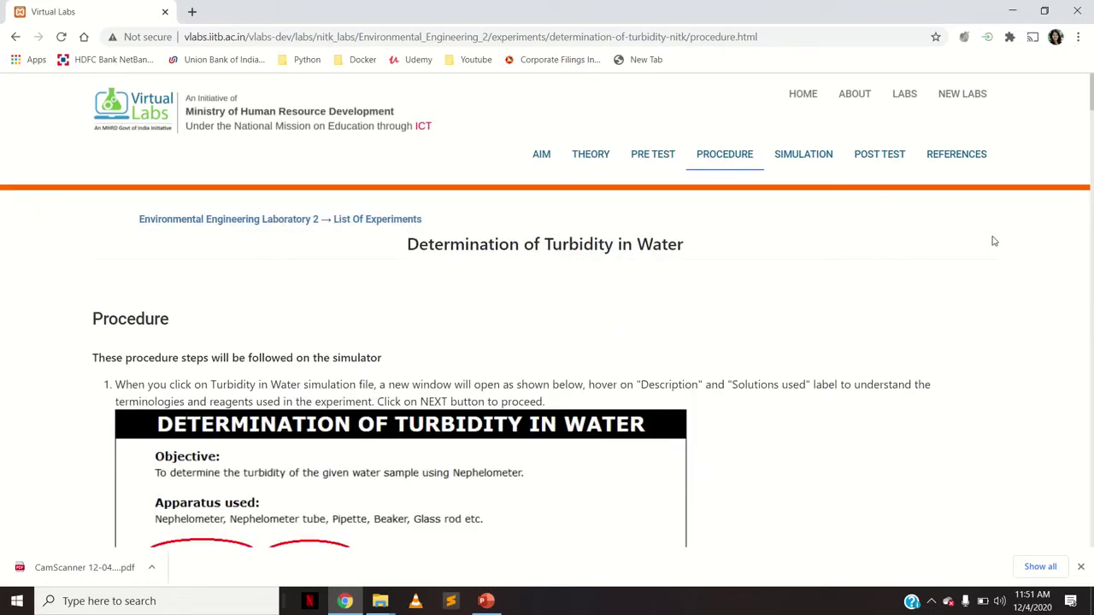
mouse_move(1091, 103)
mouse_down()
mouse_move(1091, 333)
mouse_move(1082, 90)
mouse_up()
- Open the experiment's simulation and view the notes for Solutions used and Description
click(801, 167)
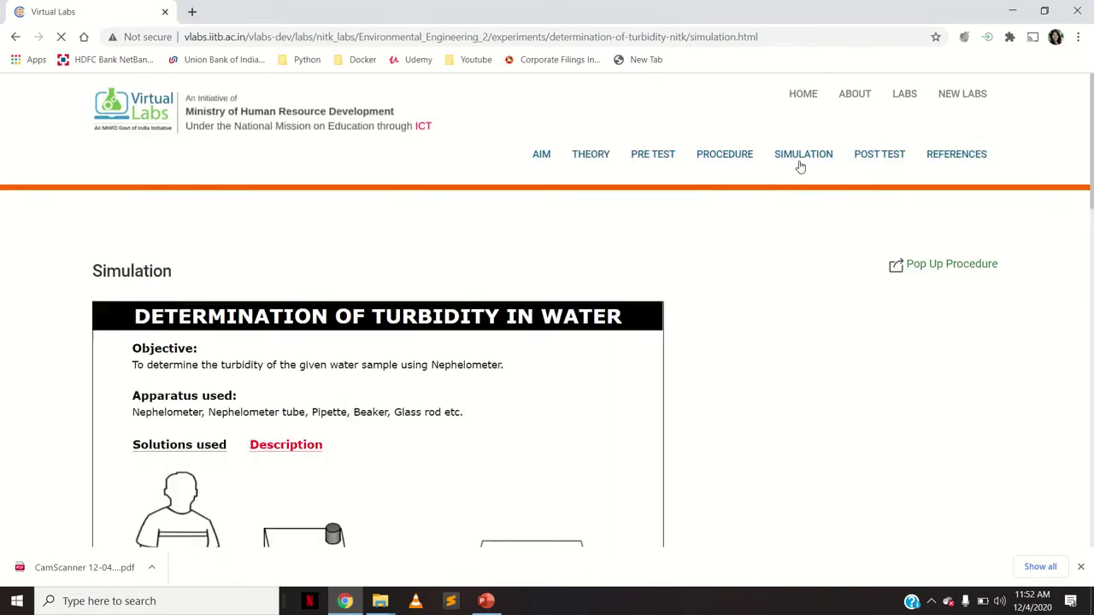
drag(1091, 162, 1091, 203)
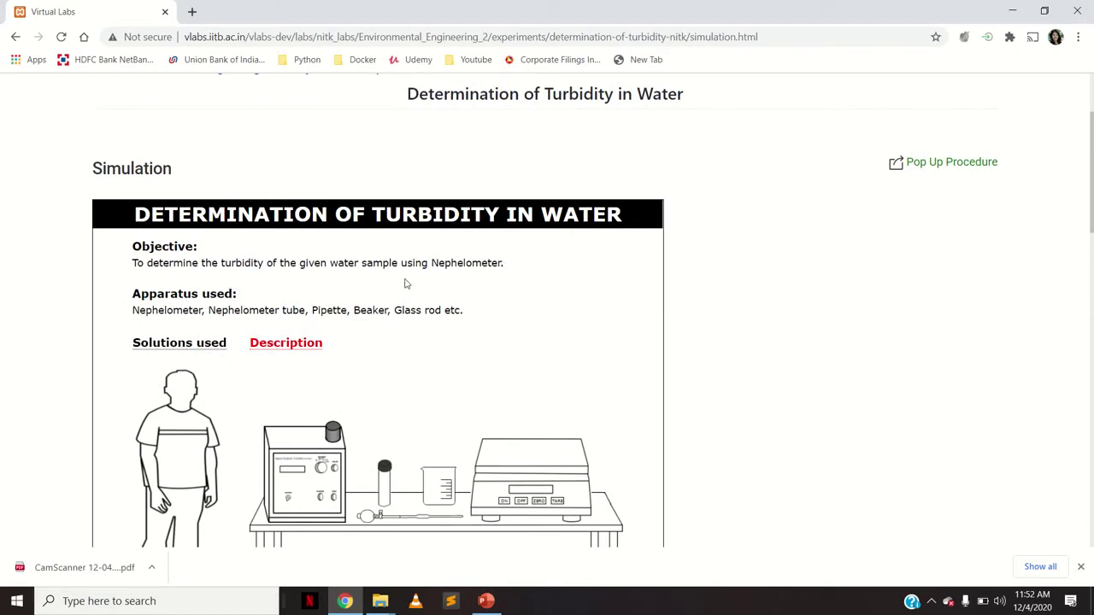
drag(1091, 185, 1091, 199)
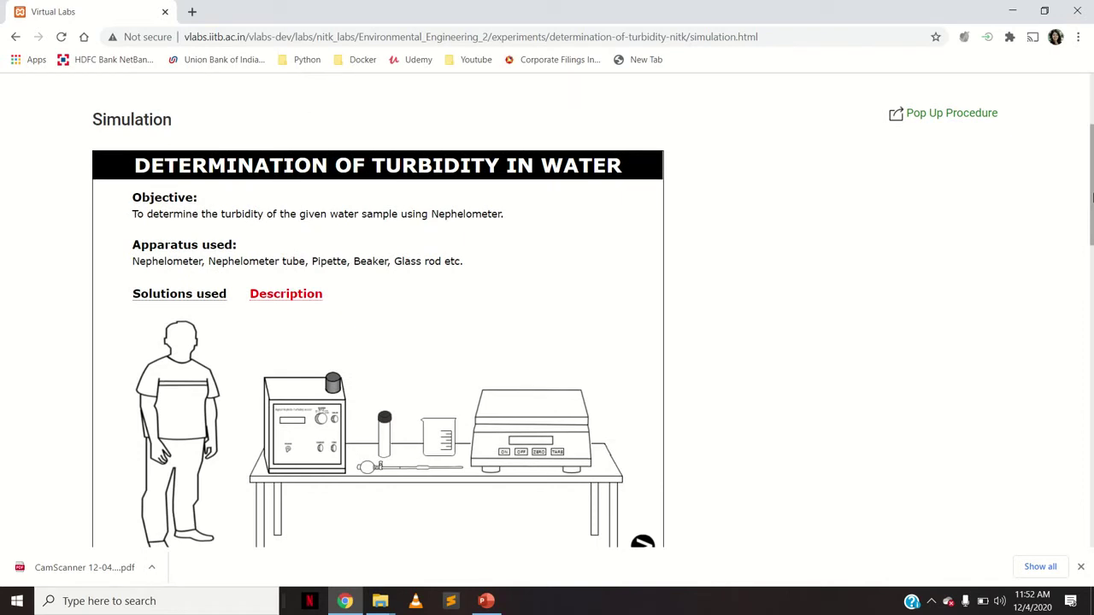
drag(1091, 199, 1091, 204)
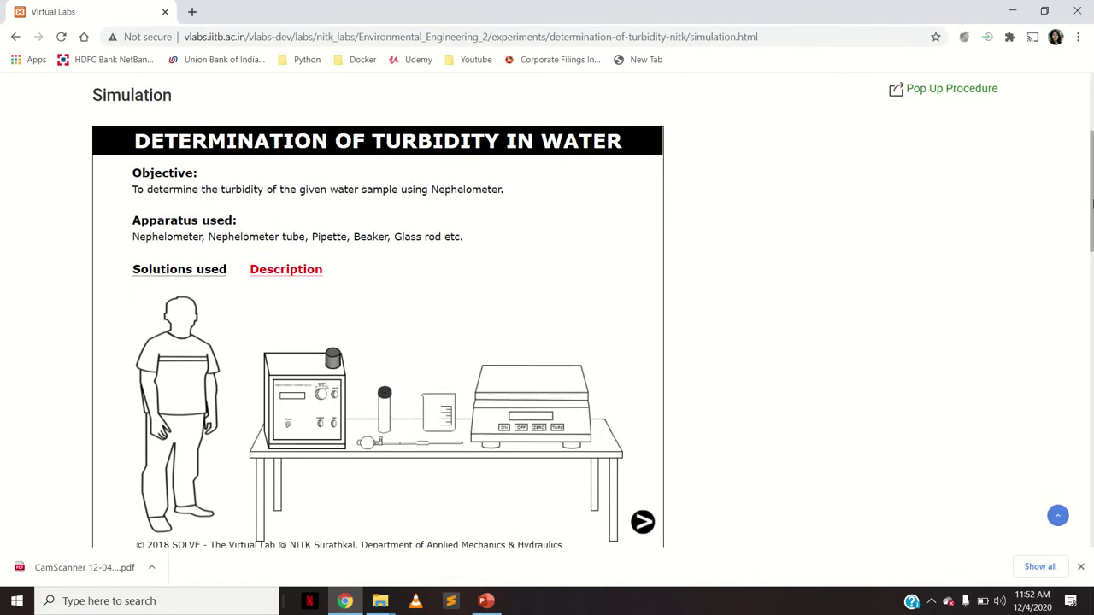
mouse_move(199, 279)
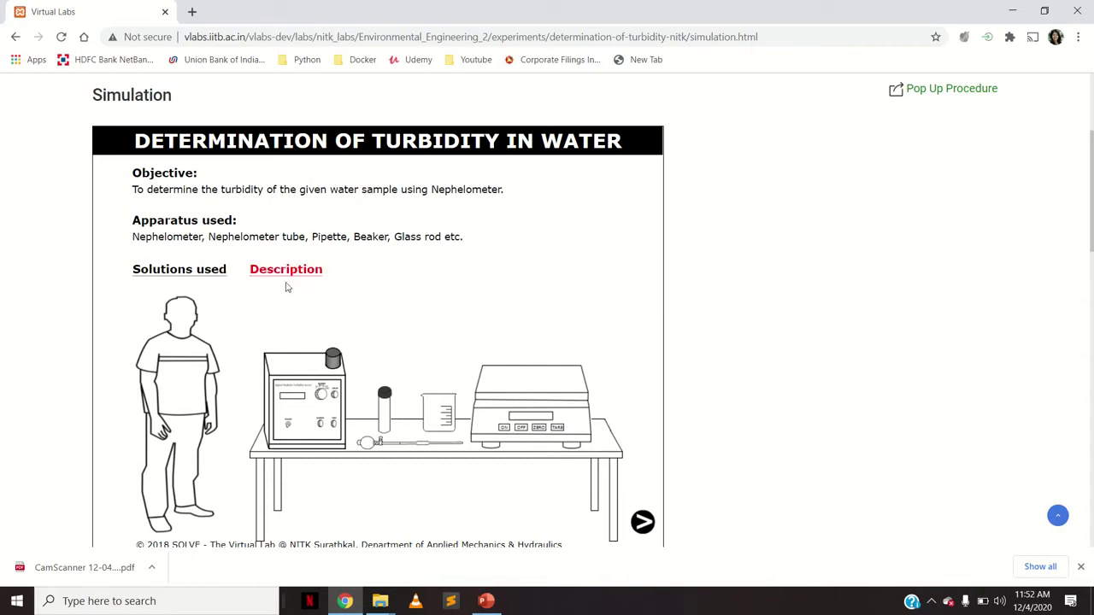
mouse_move(288, 273)
- Start the simulation and weigh 1 g of Hydrazine Sulphate in a beaker on the tared weighing scale
click(642, 522)
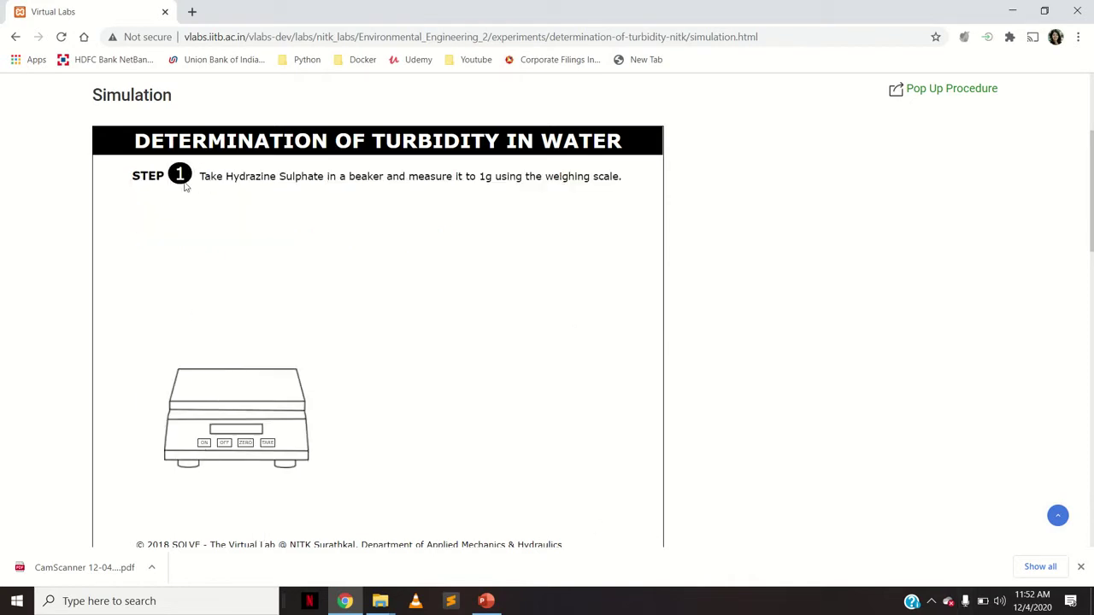
click(205, 445)
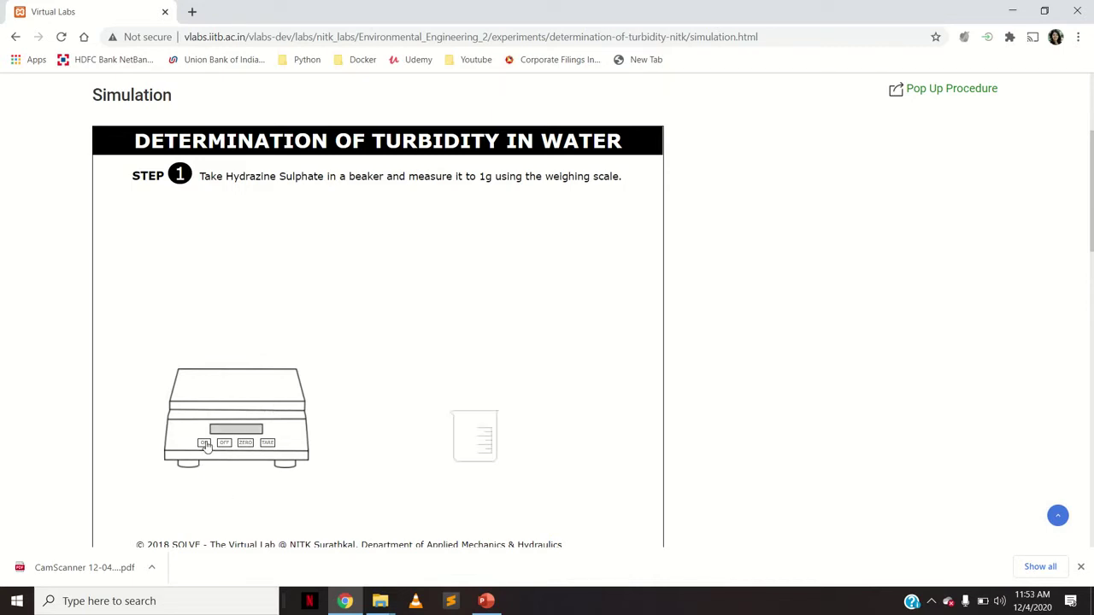
click(484, 438)
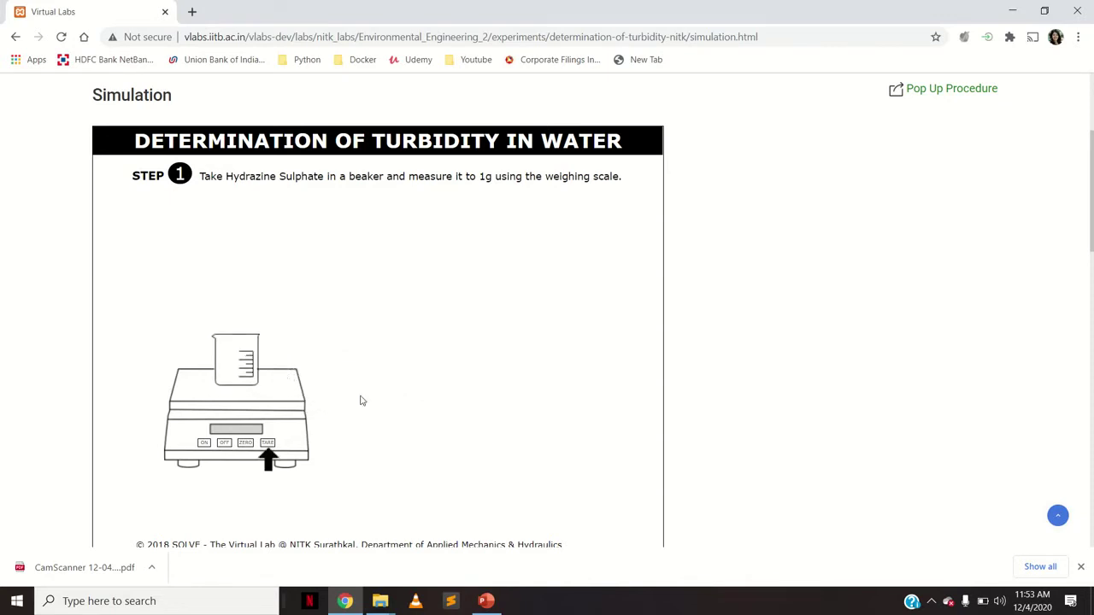
click(268, 442)
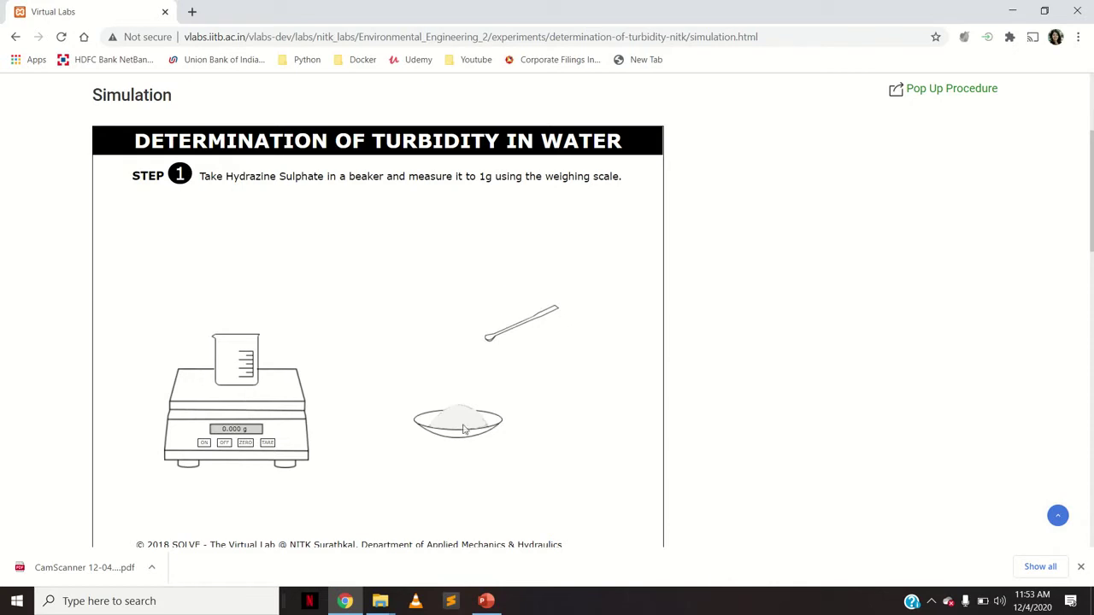
click(536, 323)
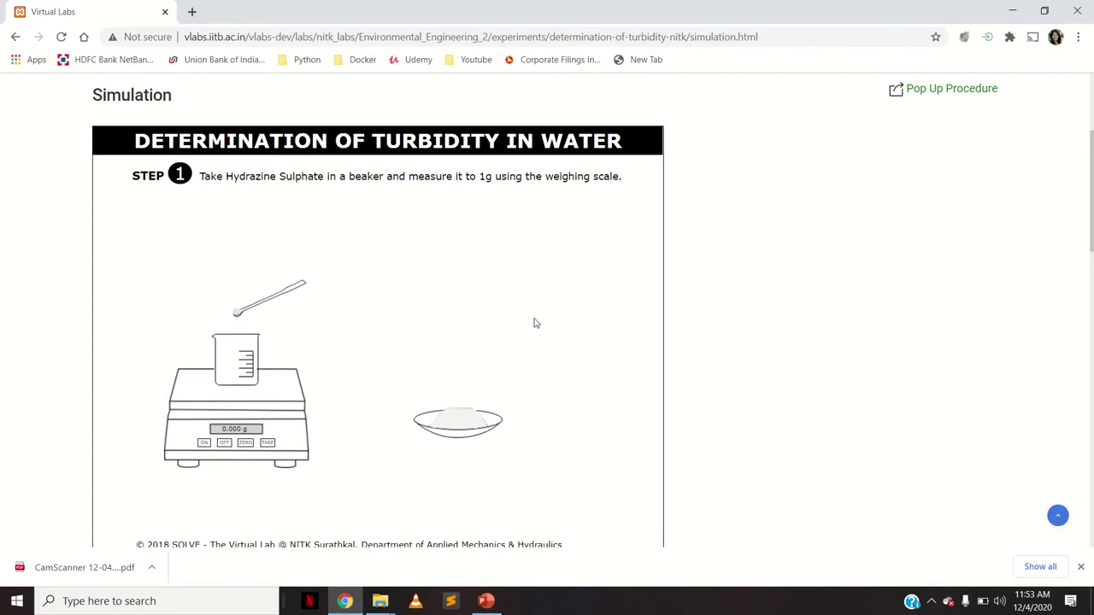
click(254, 309)
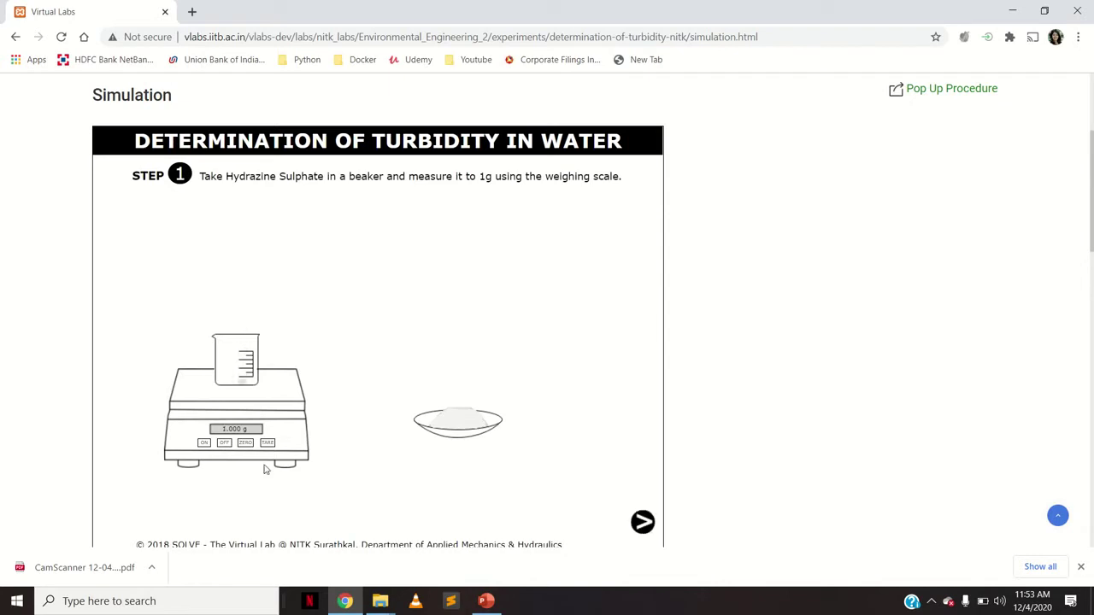
- Add 100 ml of distilled water to the Hydrazine Sulphate beaker and stir it with the glass rod
click(647, 528)
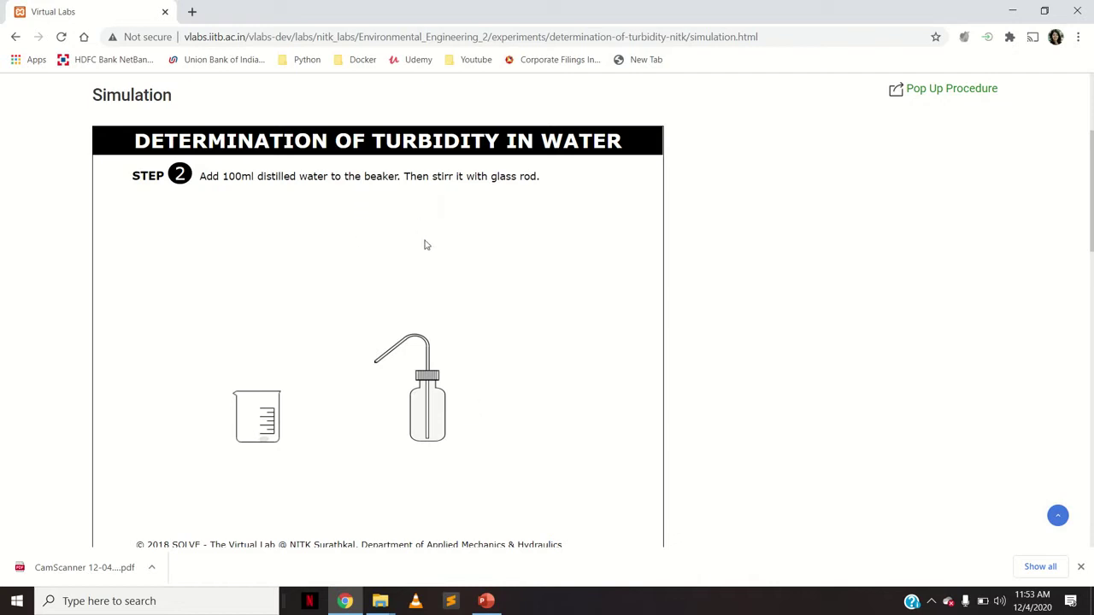
click(435, 405)
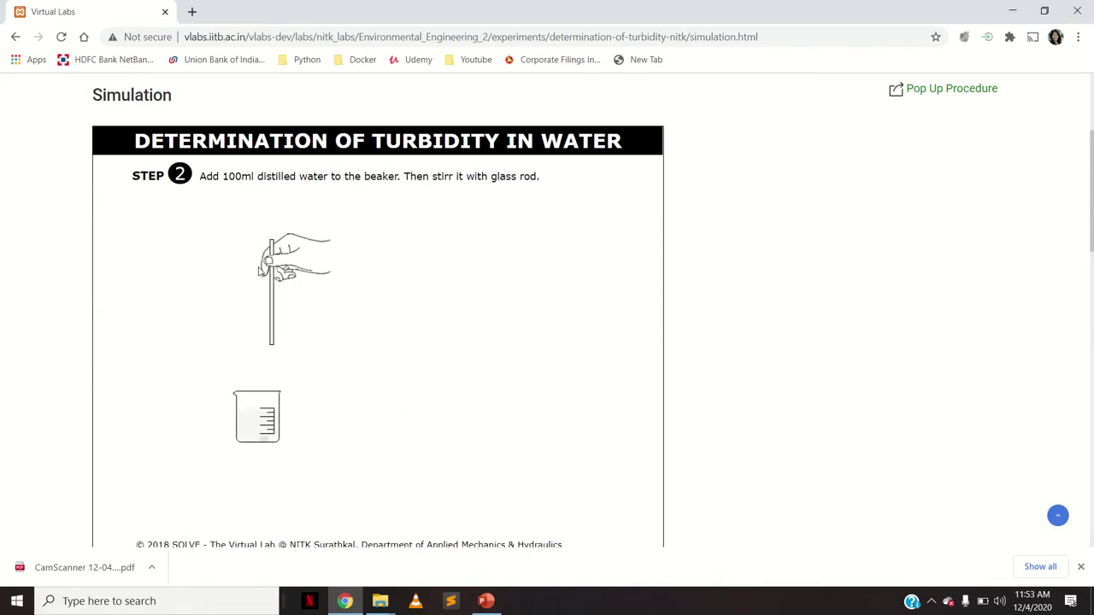
click(272, 263)
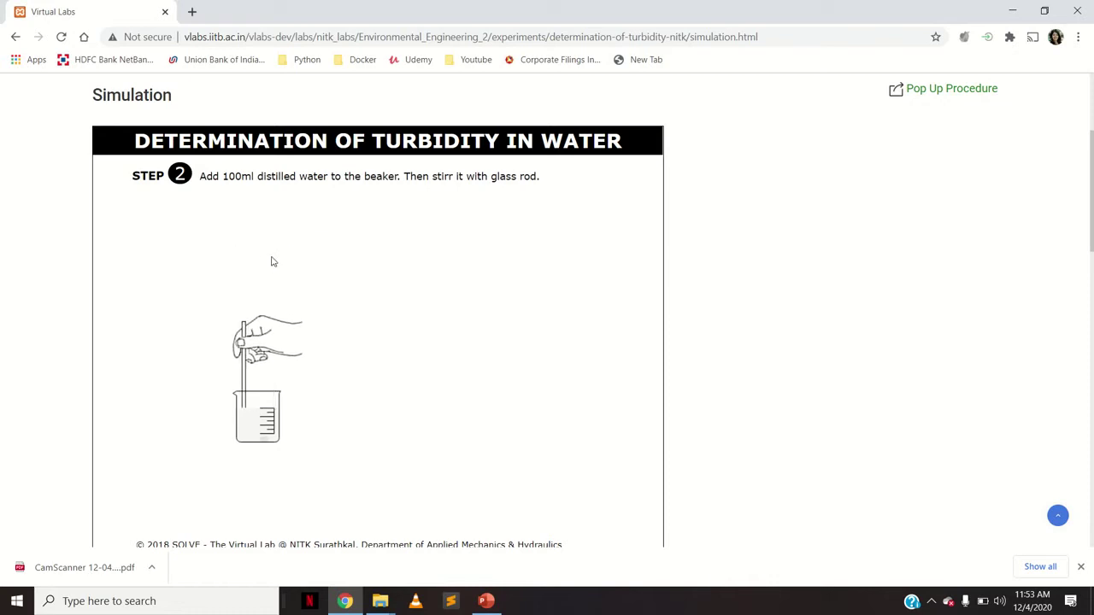
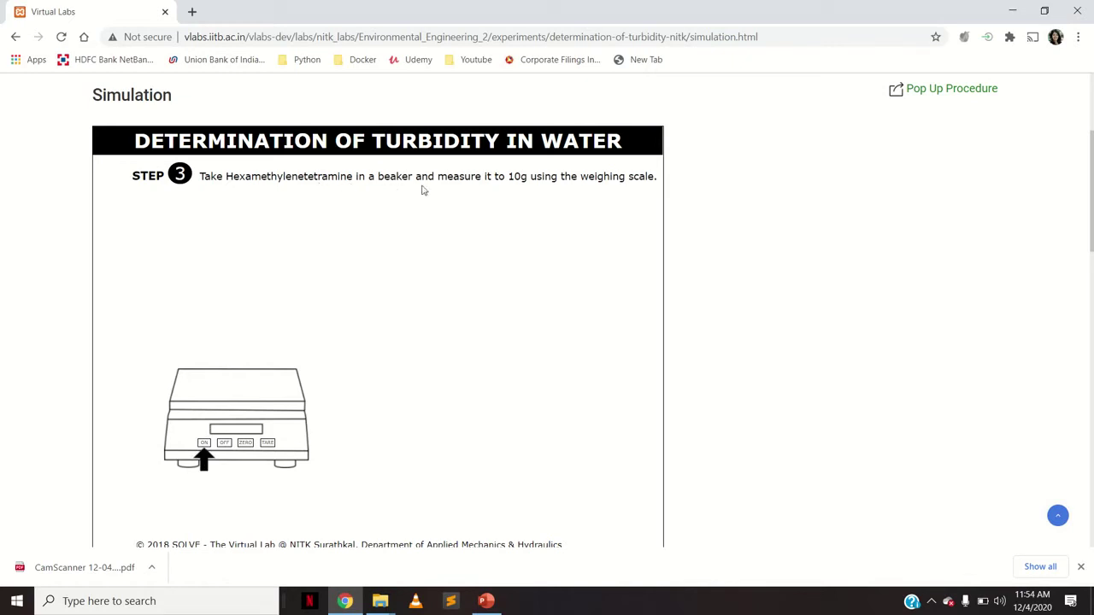
- Weigh 10 g of Hexamethylenetetramine in a beaker on the tared scale and answer True to the question about the cause of turbidity
click(205, 446)
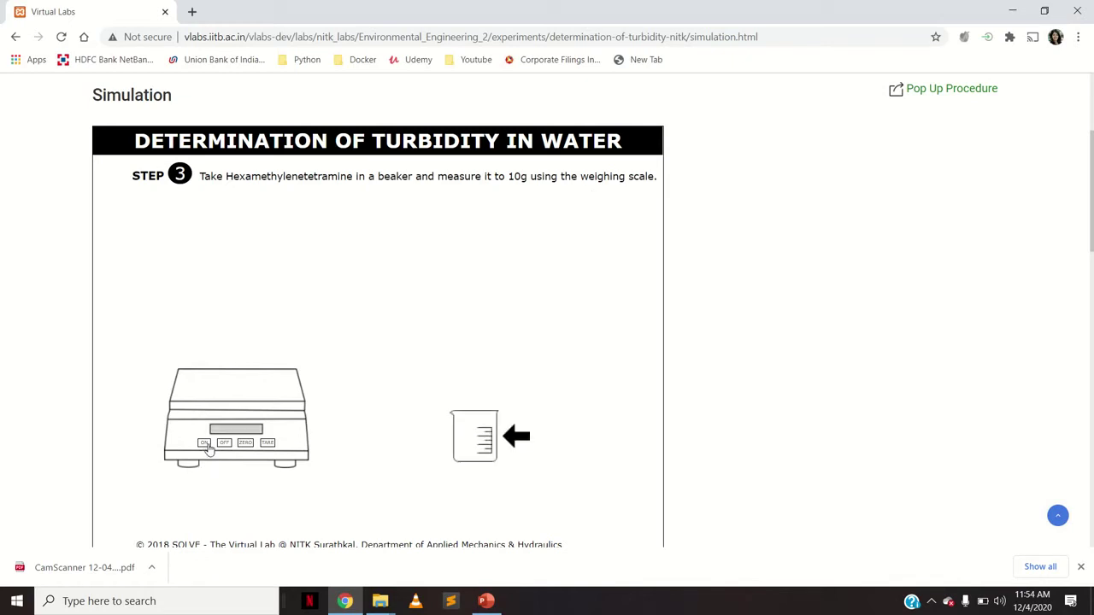
click(472, 445)
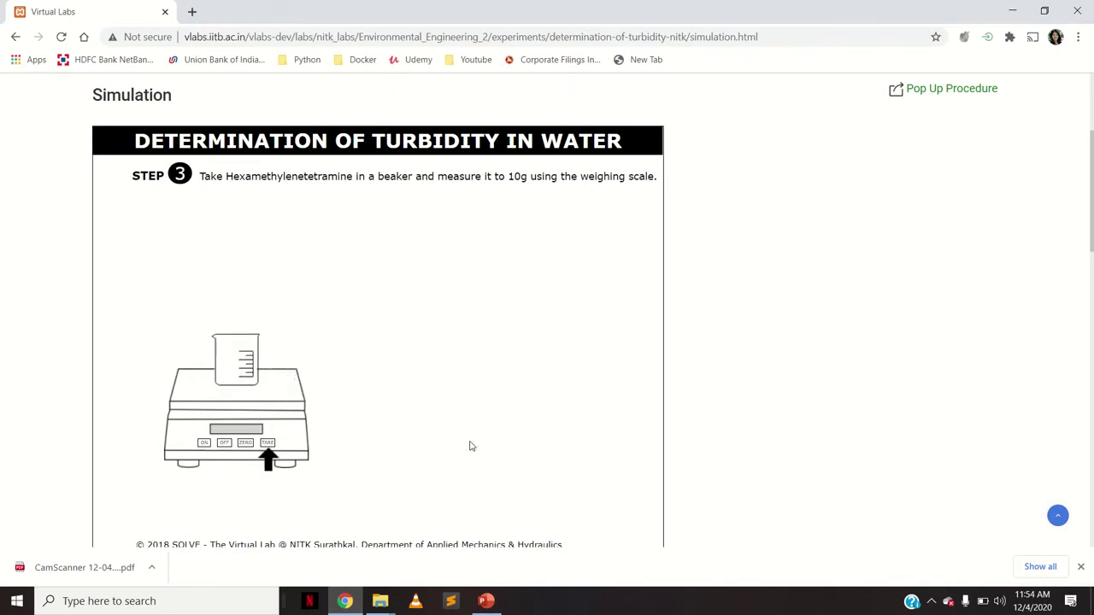
click(271, 446)
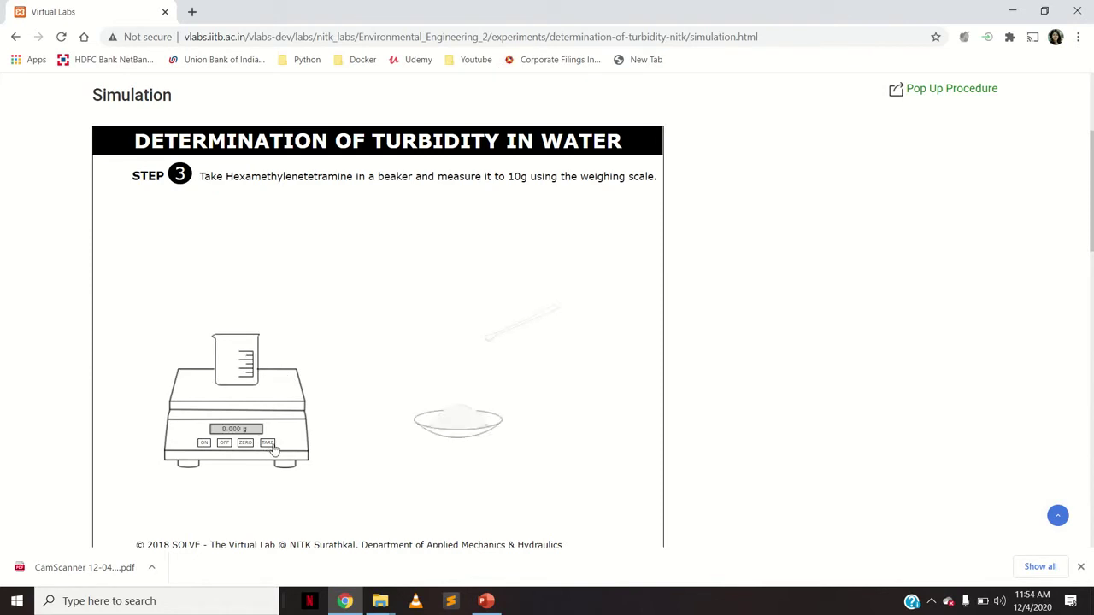
click(515, 333)
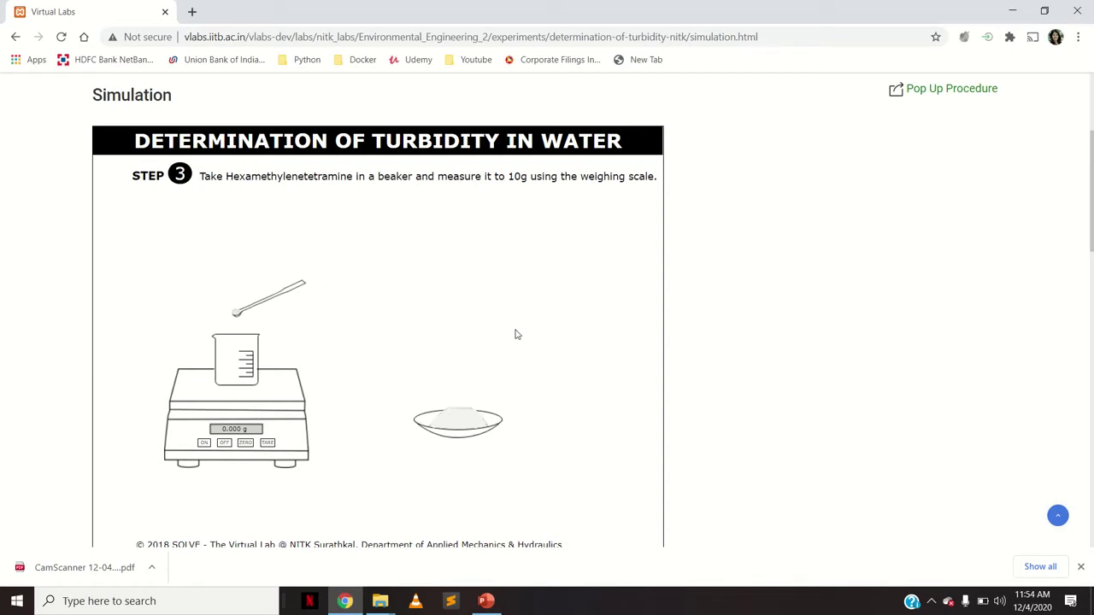
click(265, 303)
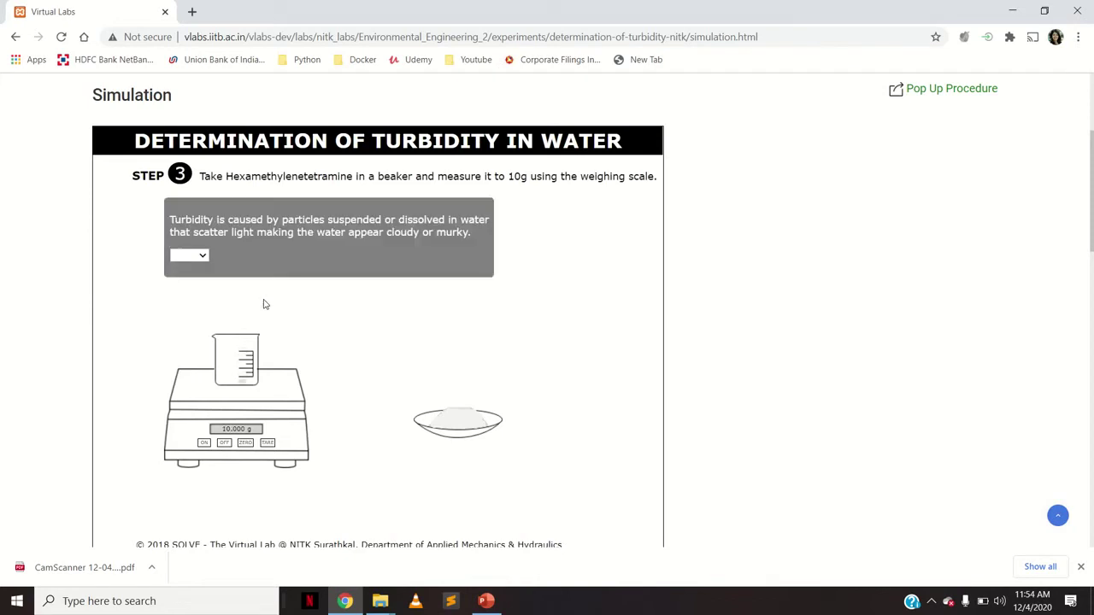
click(204, 258)
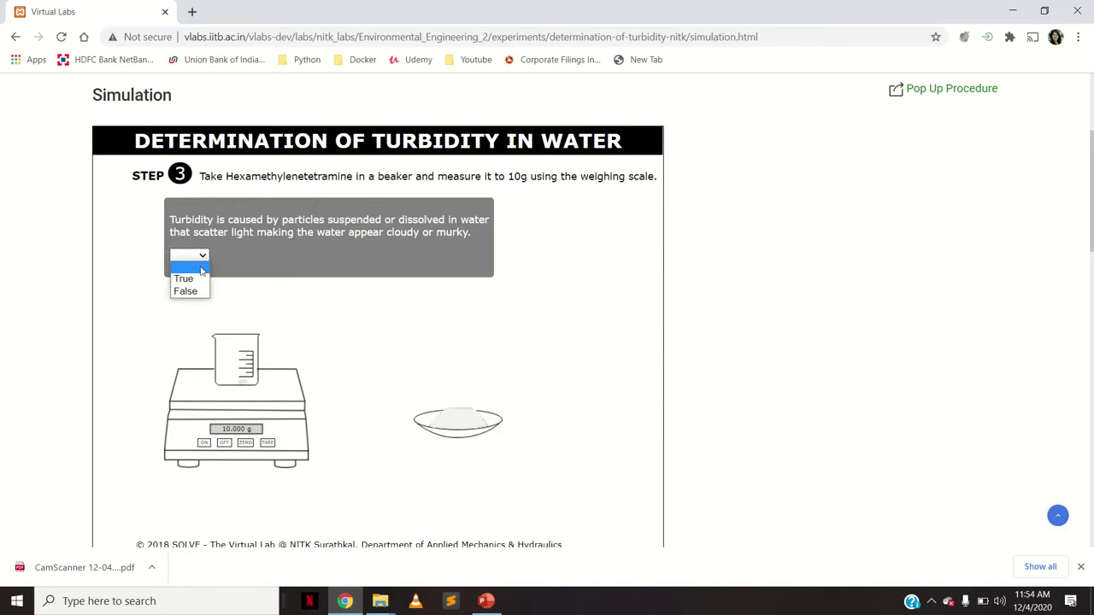
click(198, 280)
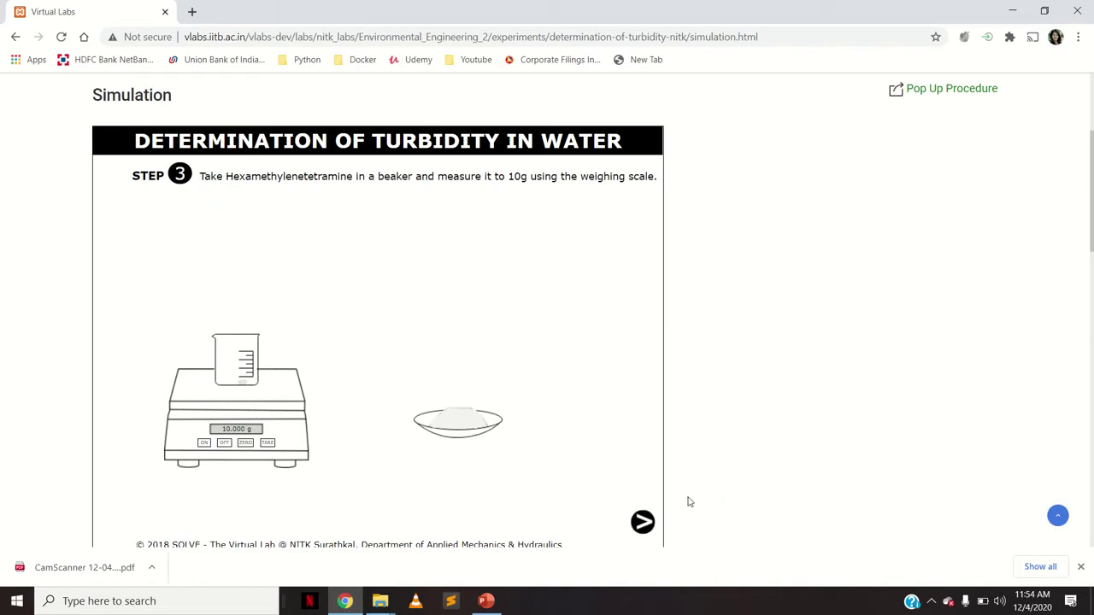
- Add 100 ml of distilled water to the Hexamethylenetetramine beaker and stir it with the glass rod
click(643, 521)
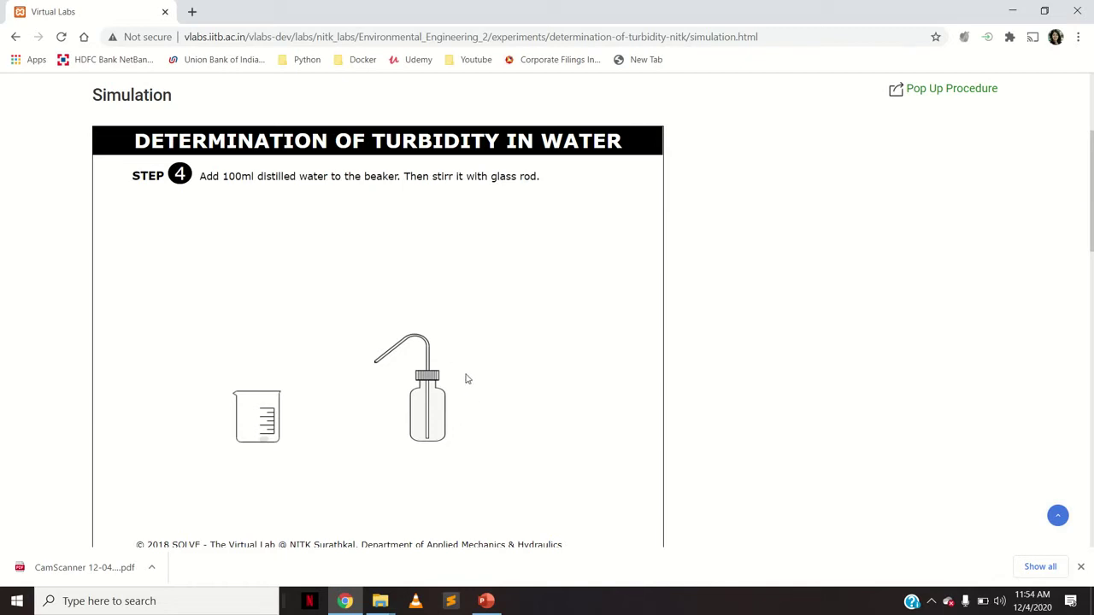
click(436, 411)
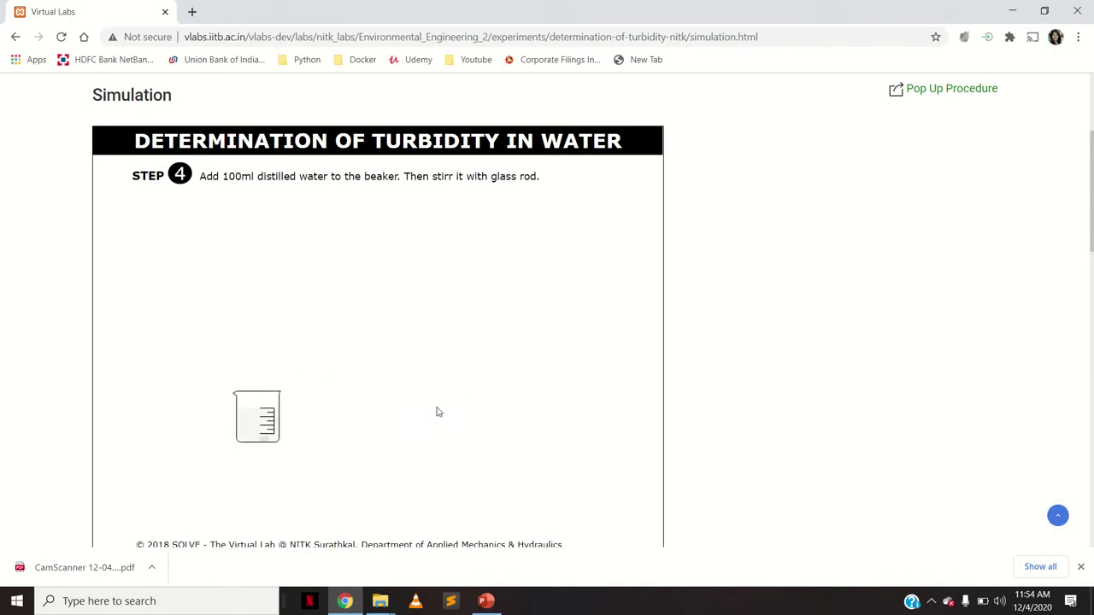
click(280, 323)
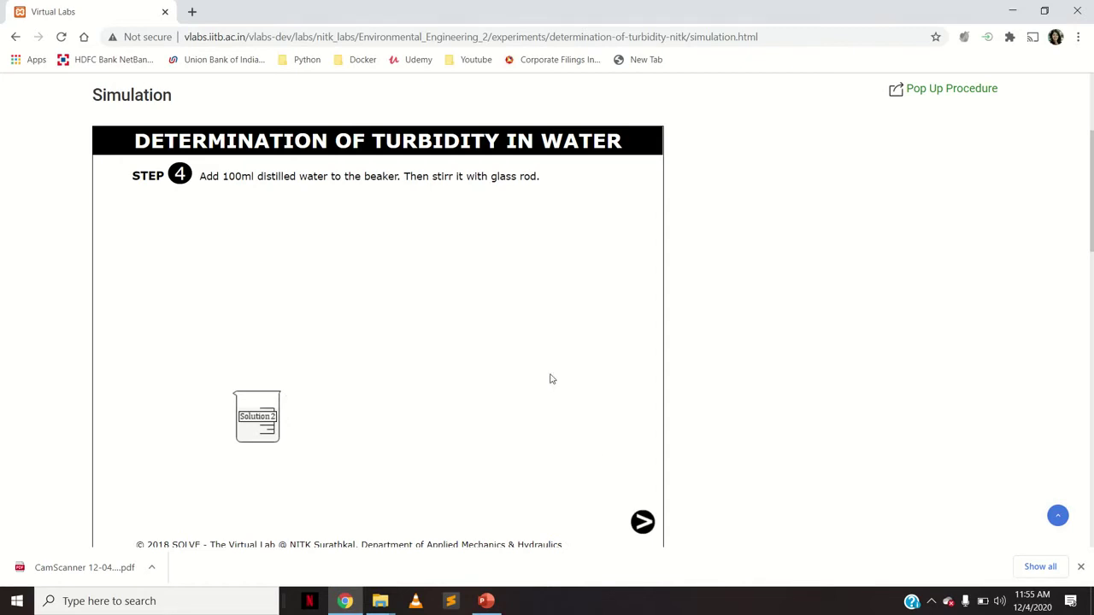
- Advance to step 5 of the simulation and pipette 5 ml of solution 1 into the empty beaker
click(644, 522)
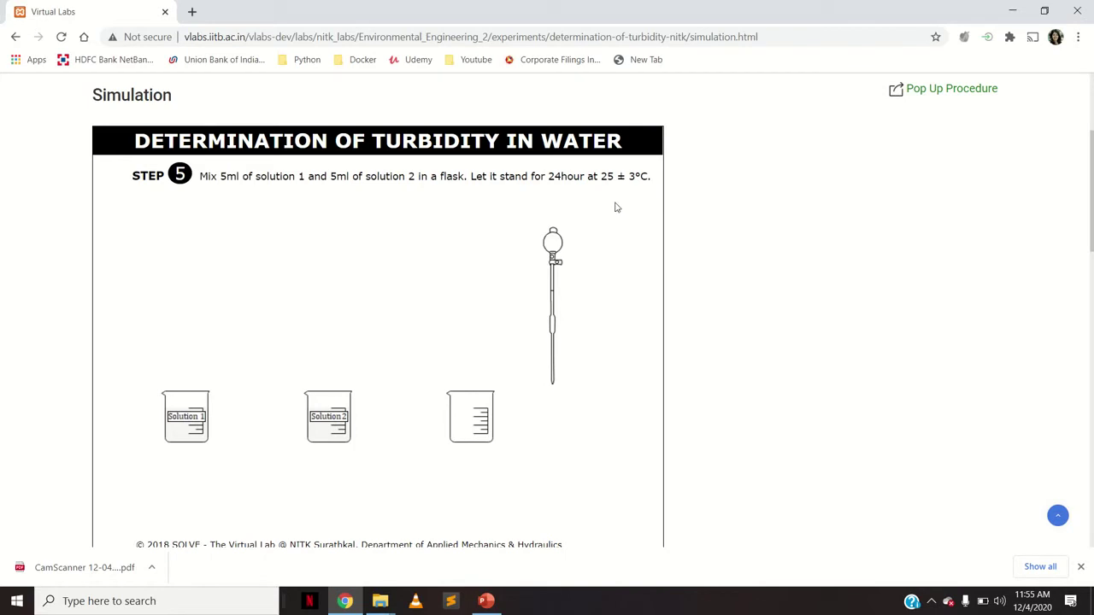
click(553, 301)
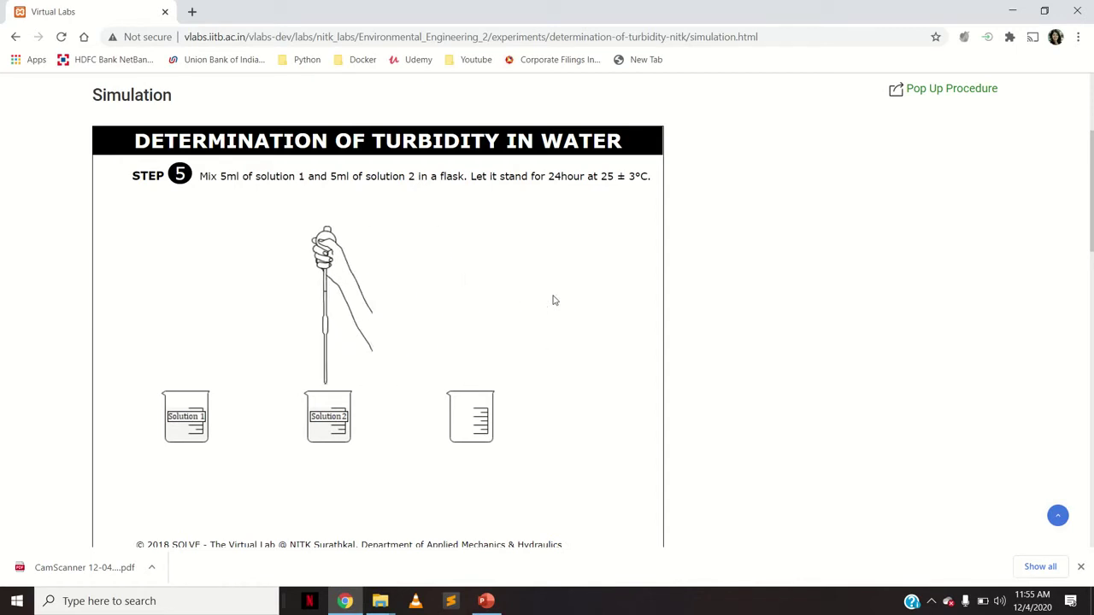
key(Up)
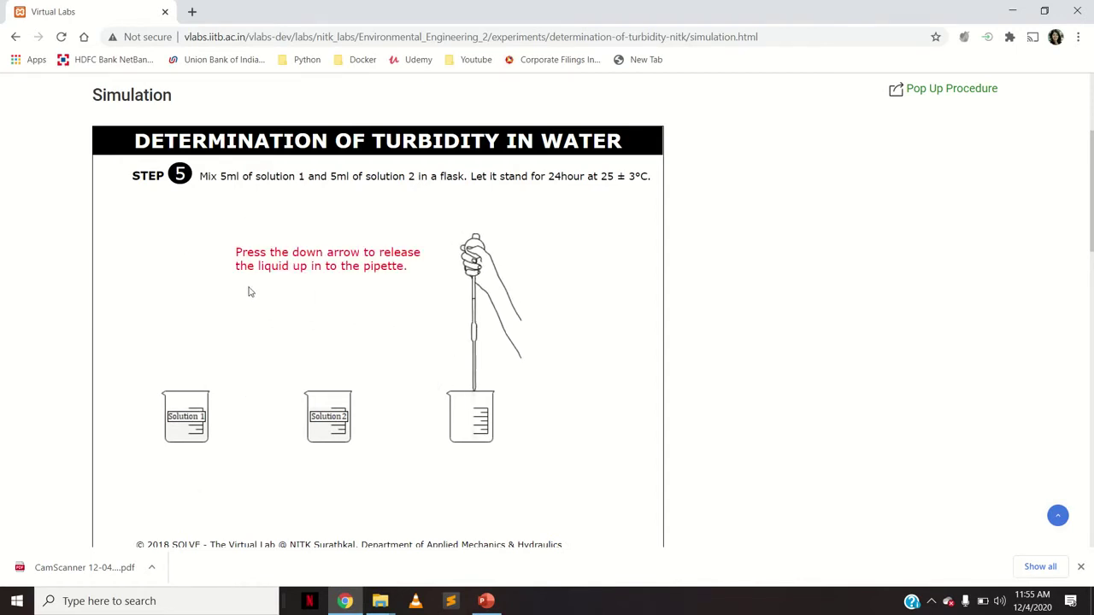
key(Down)
- Pipette 5 ml of solution 2 into the same beaker and add distilled water to the mixture from the wash bottle
click(552, 290)
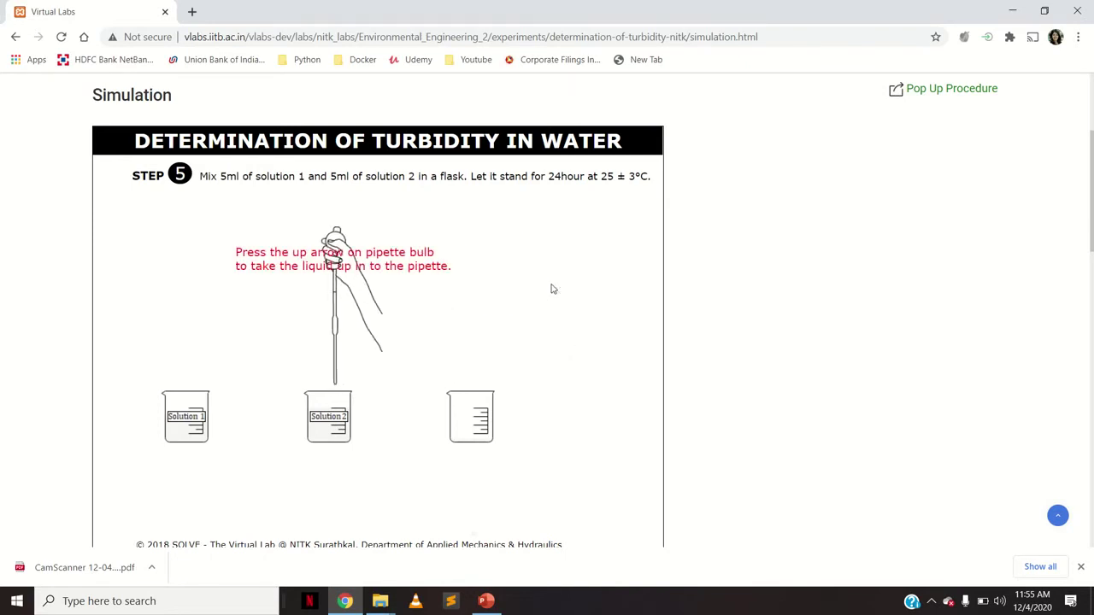
key(Up)
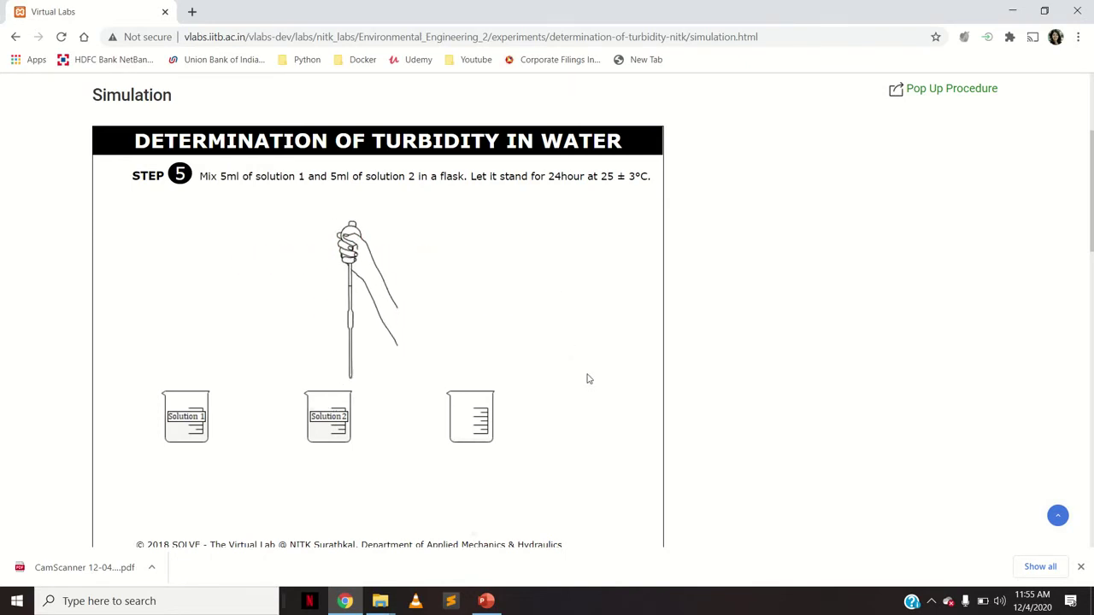
key(Down)
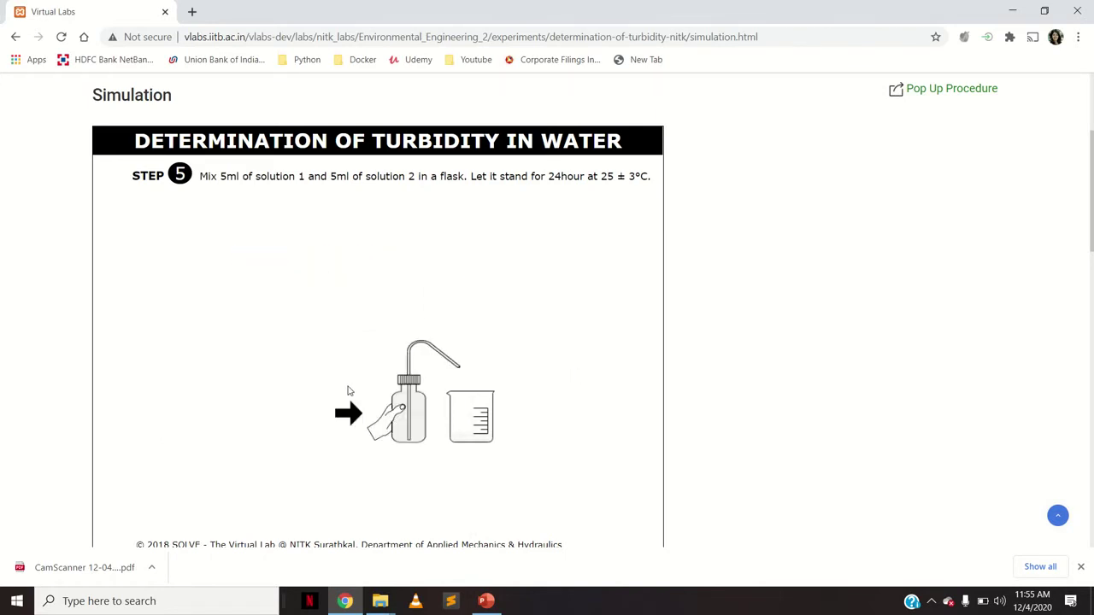
click(405, 425)
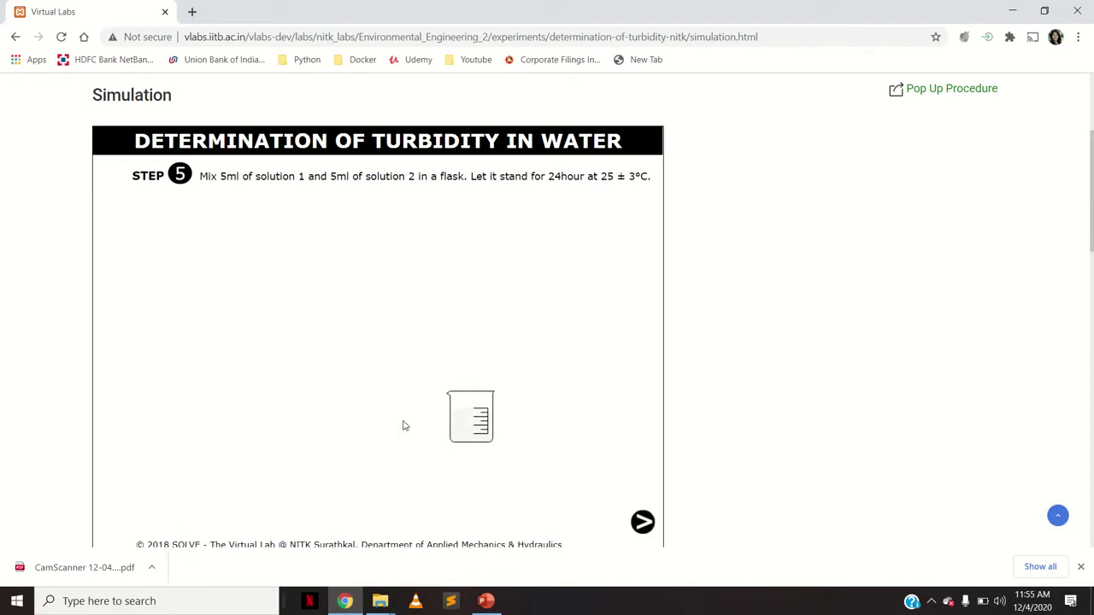
- Fill the Nephelometer tube with the mixed solution and answer the reagent question with "Hydrazine sulphate, hexamethylenetetramine"
click(642, 522)
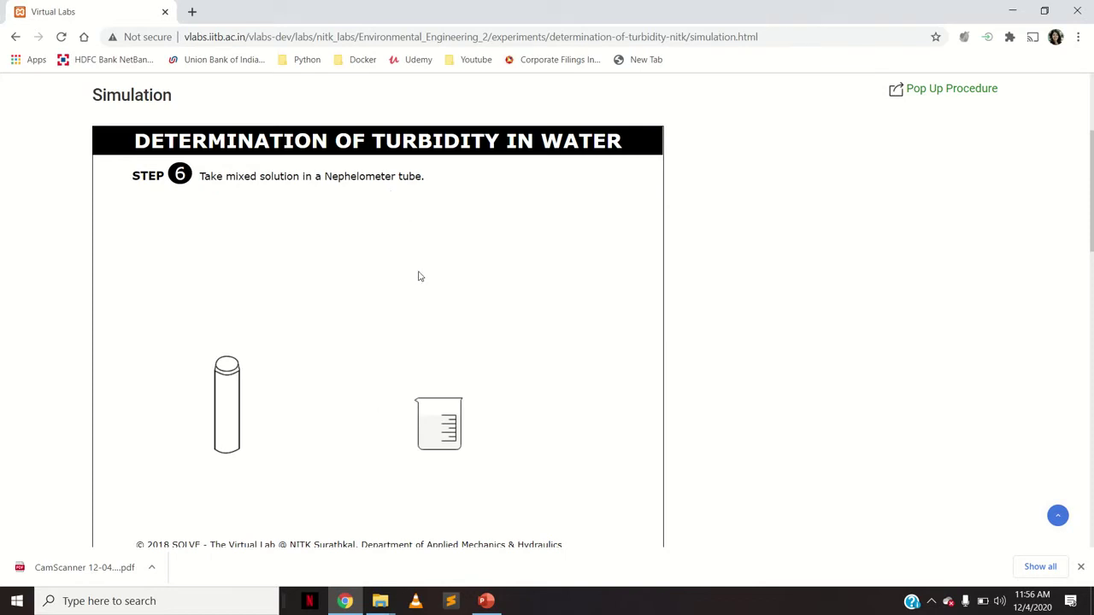
click(429, 432)
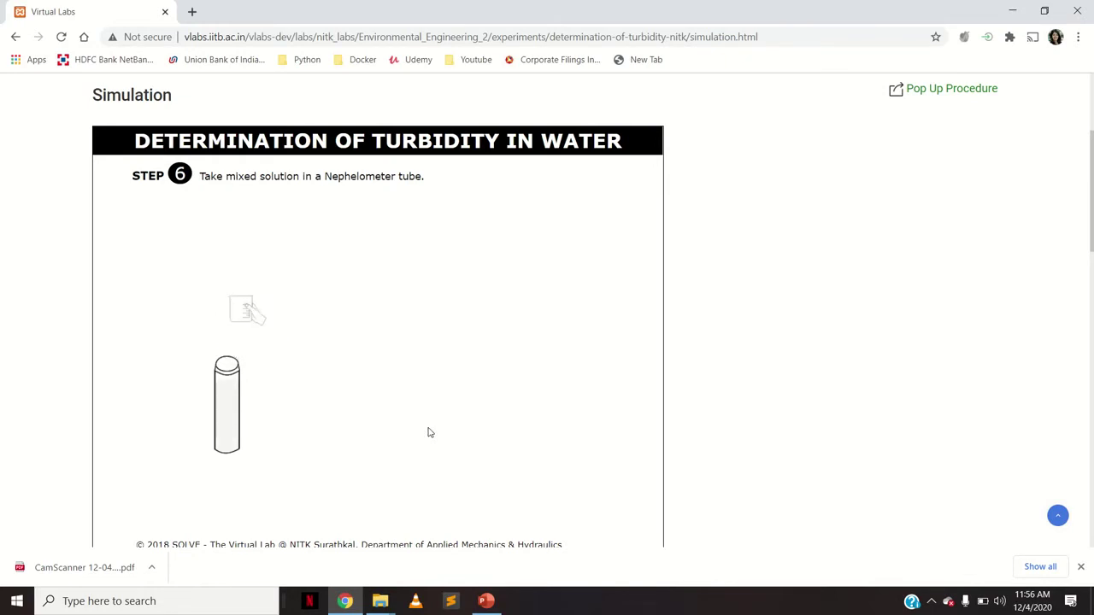
click(435, 437)
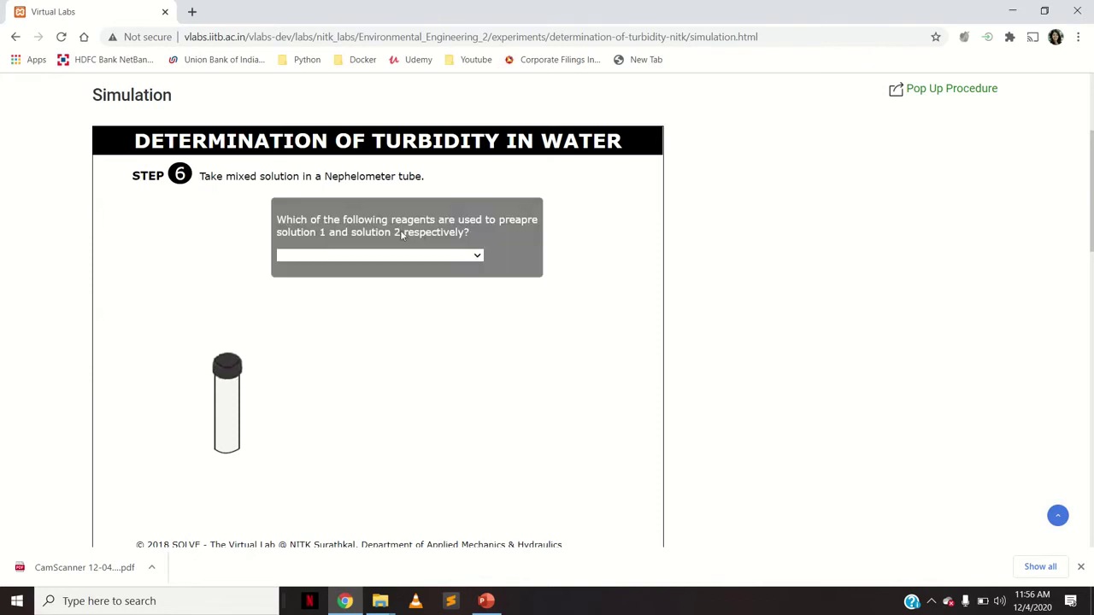
click(476, 255)
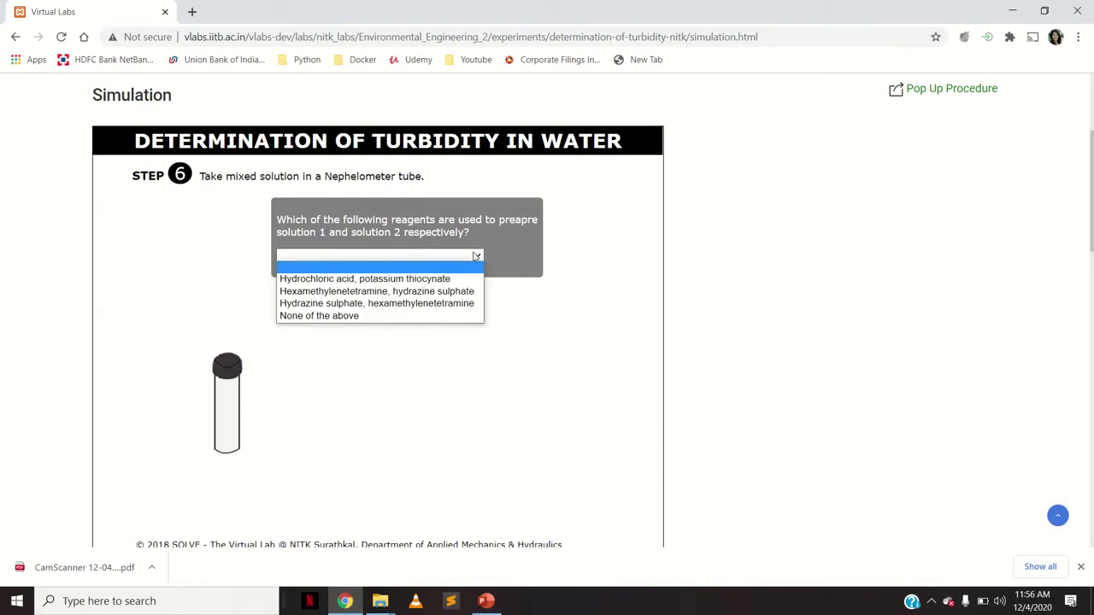
click(438, 304)
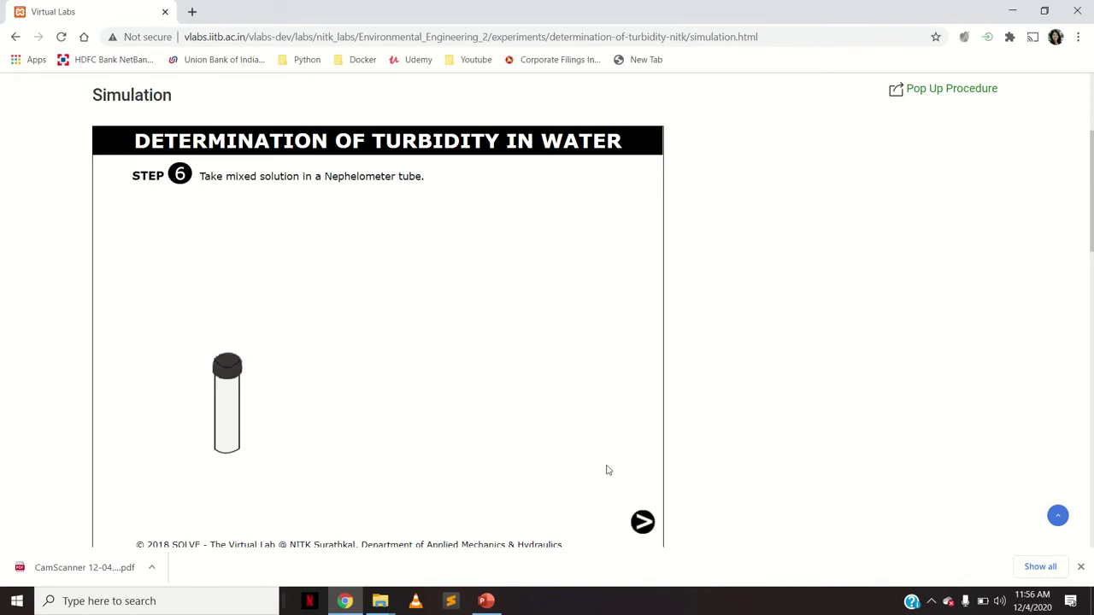
- Proceed to the Nephelometer calibration, power on the instrument and place the distilled water sample cell in its covered holder
click(646, 523)
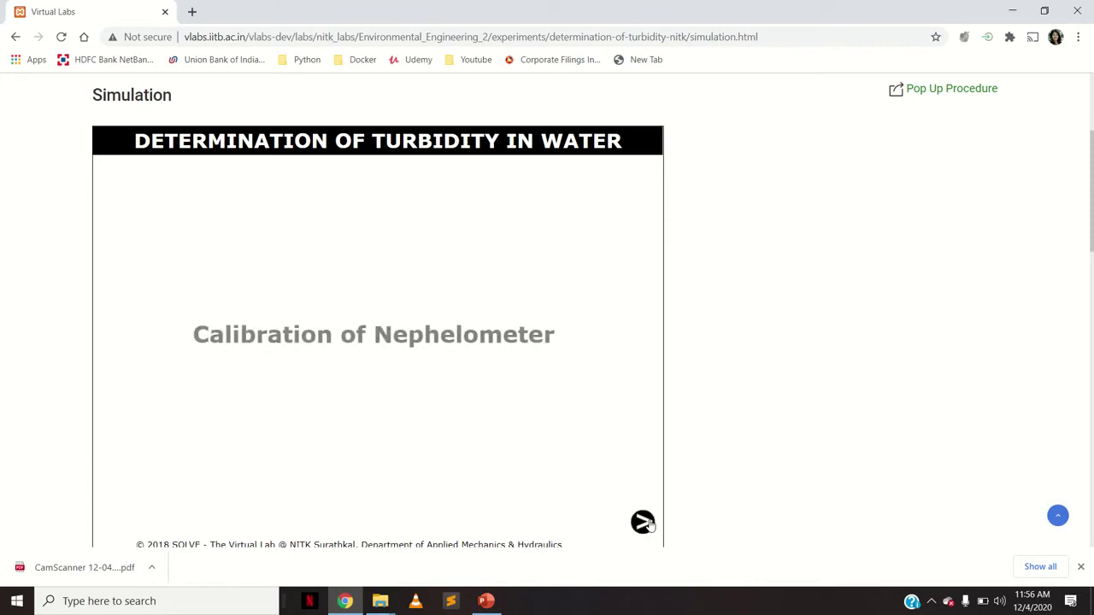
click(642, 522)
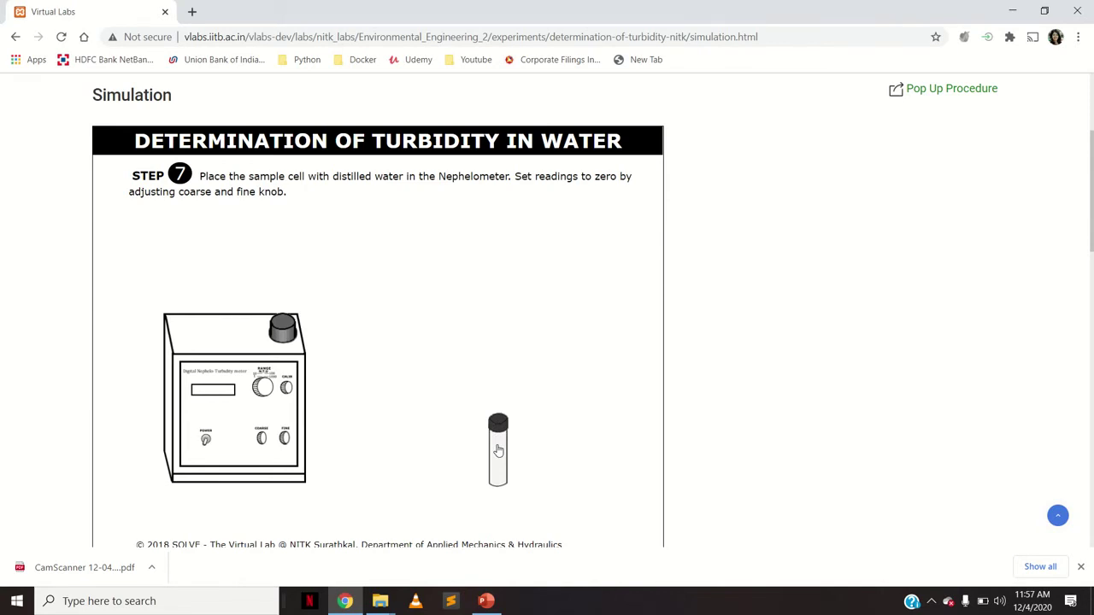
click(207, 441)
click(284, 333)
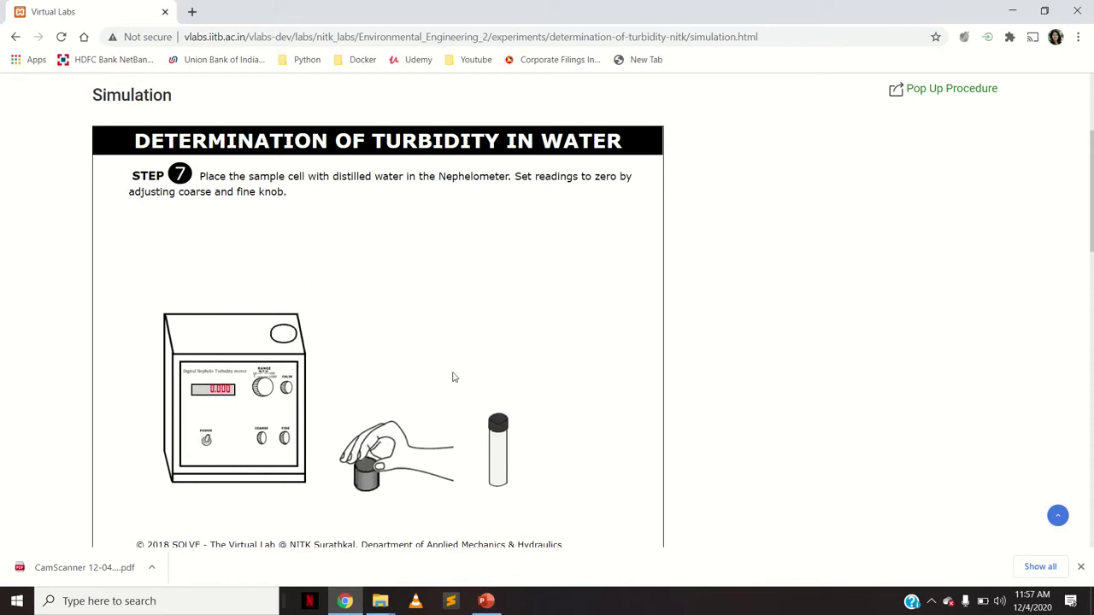
click(499, 442)
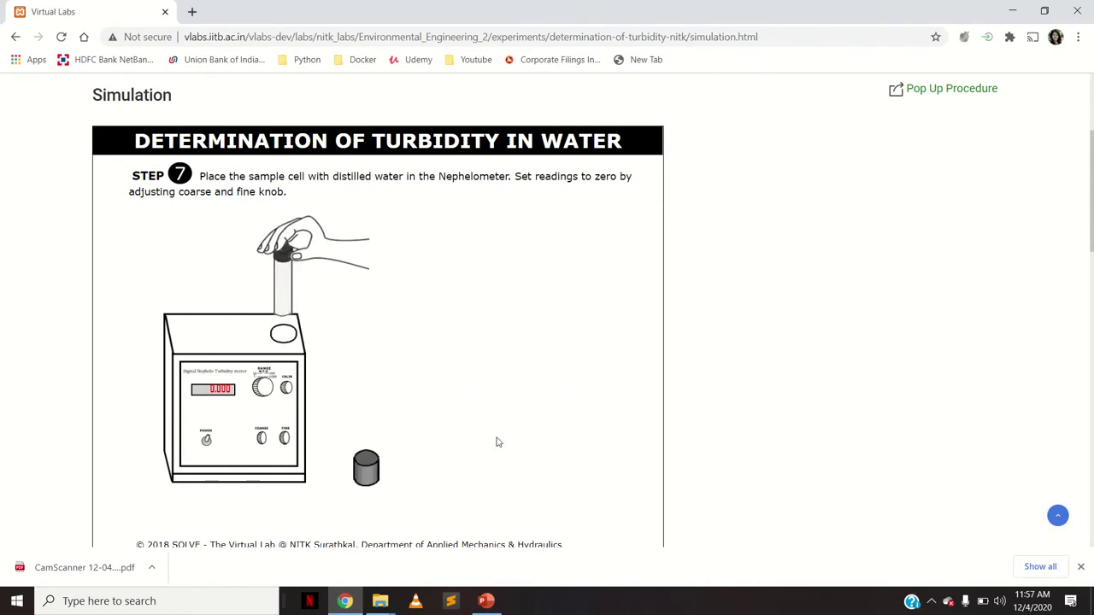
click(367, 473)
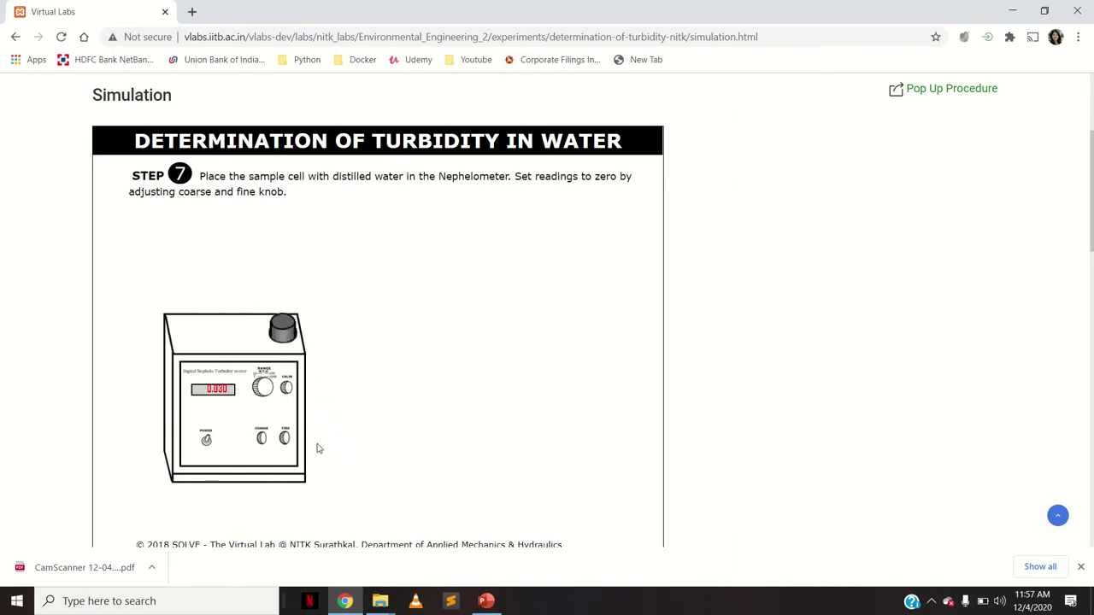
- Adjust the Nephelometer reading to zero, then take out the distilled water cell and put the holder cap back
click(284, 439)
click(291, 340)
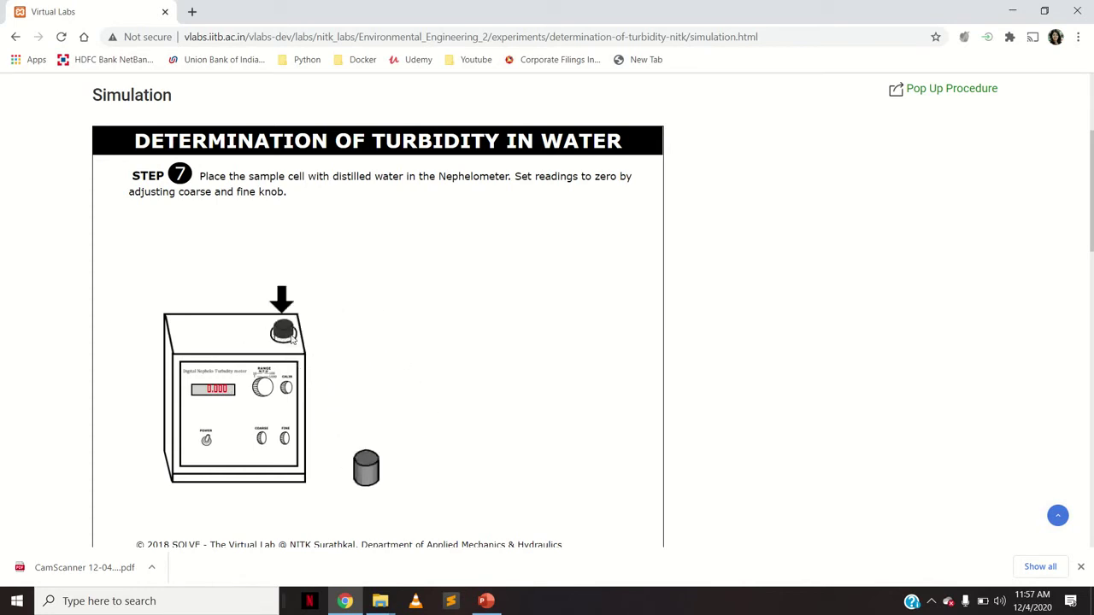
click(291, 339)
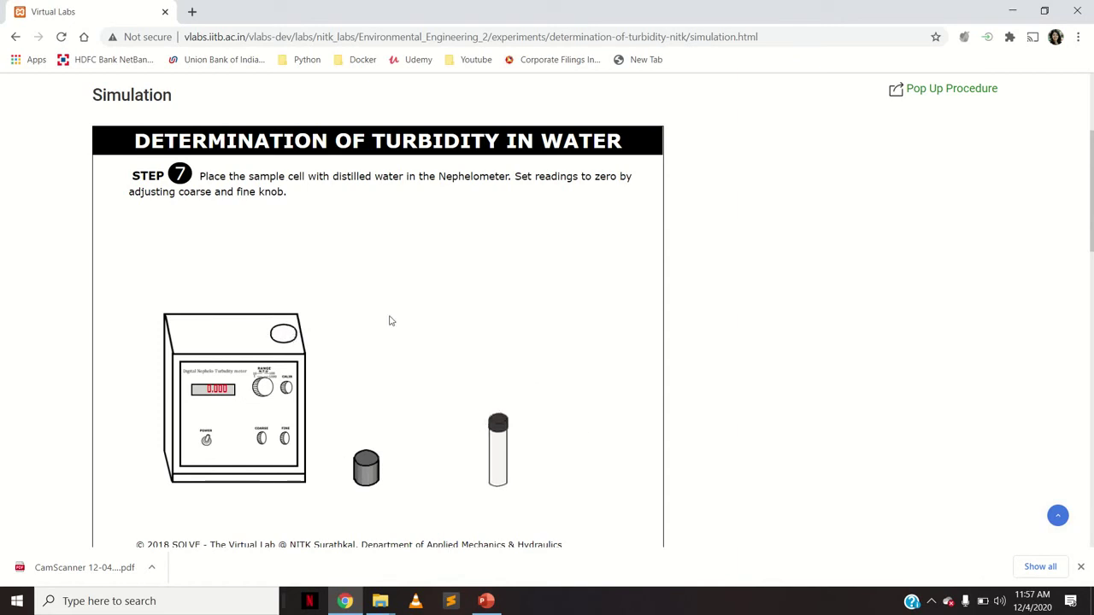
click(369, 481)
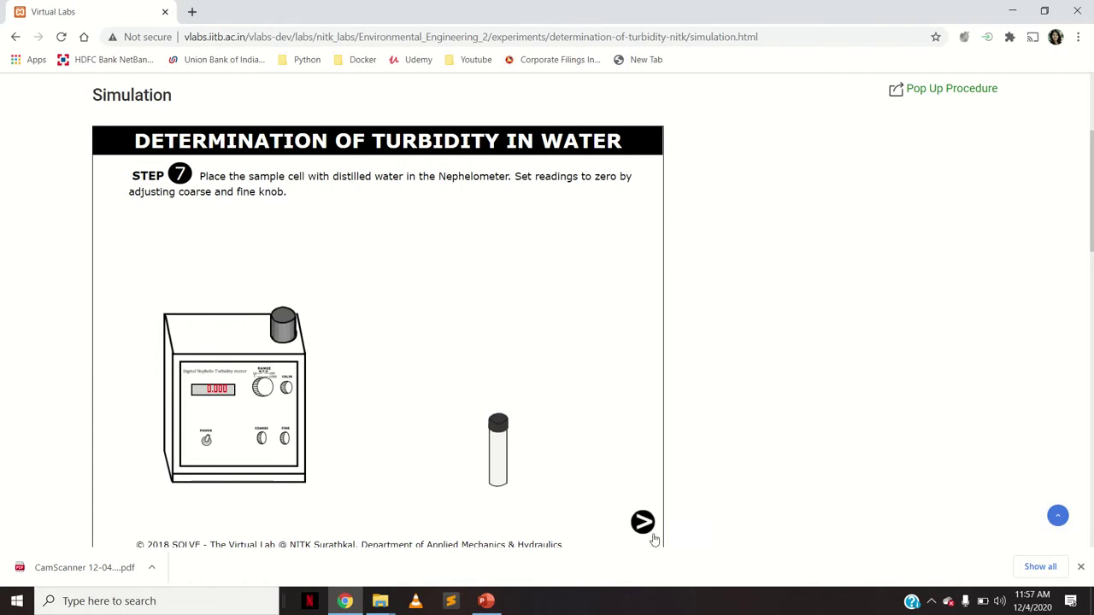
- Place the 100 NTU calibration standard in the covered sample holder and set the reading to 100 with the calibrate knob
click(643, 522)
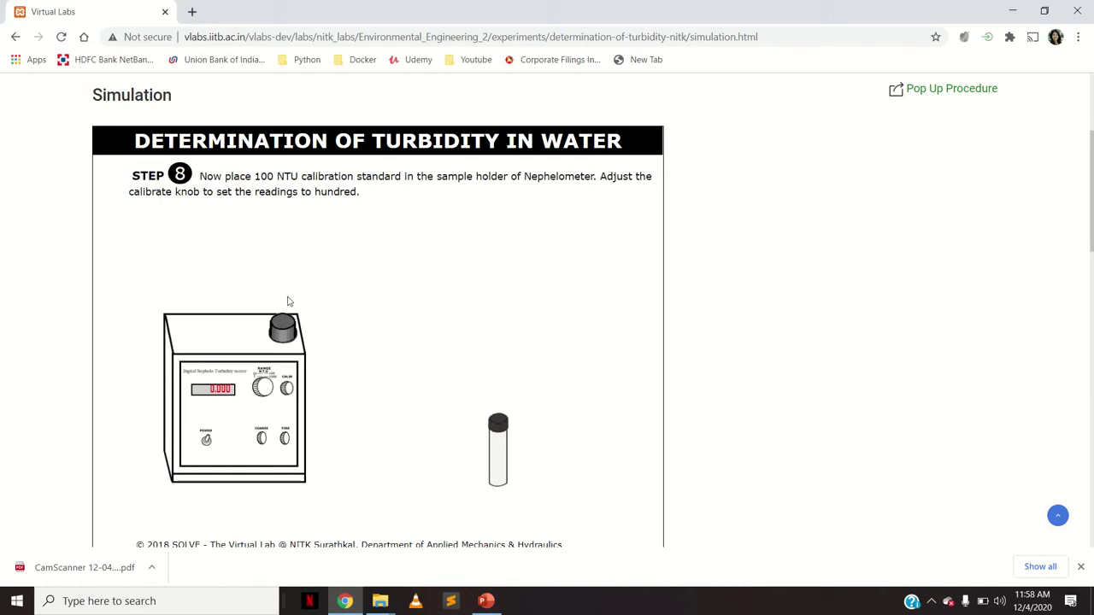
click(283, 329)
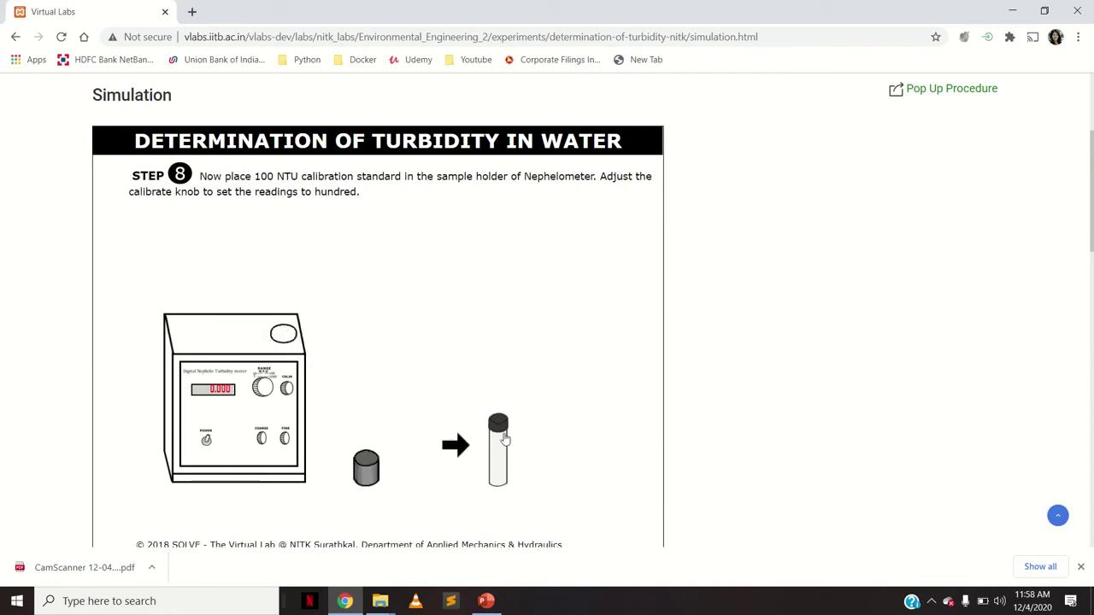
click(501, 440)
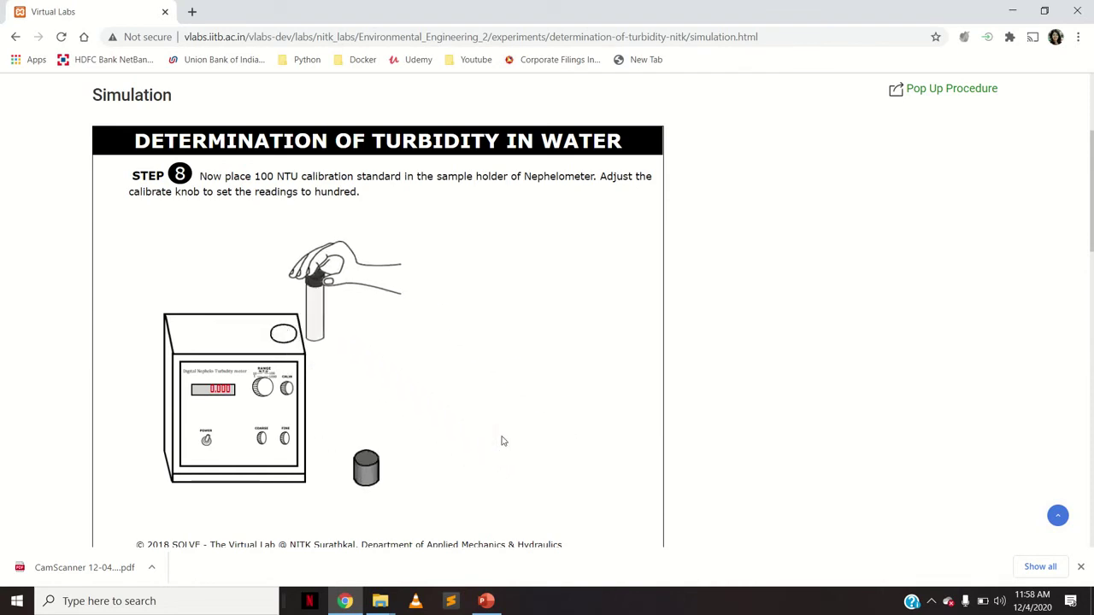
click(373, 475)
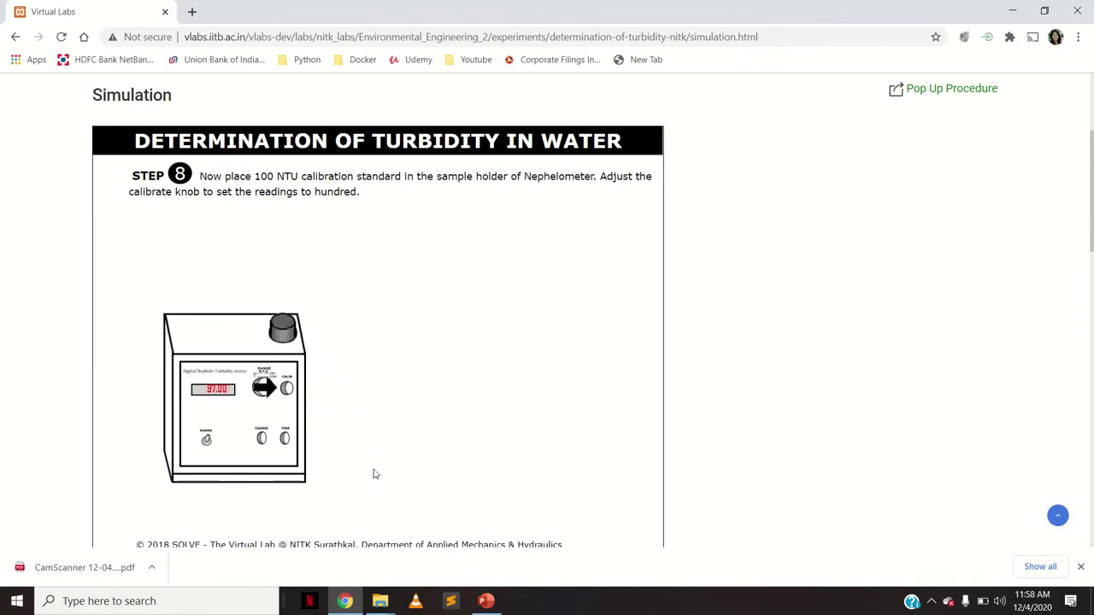
click(289, 388)
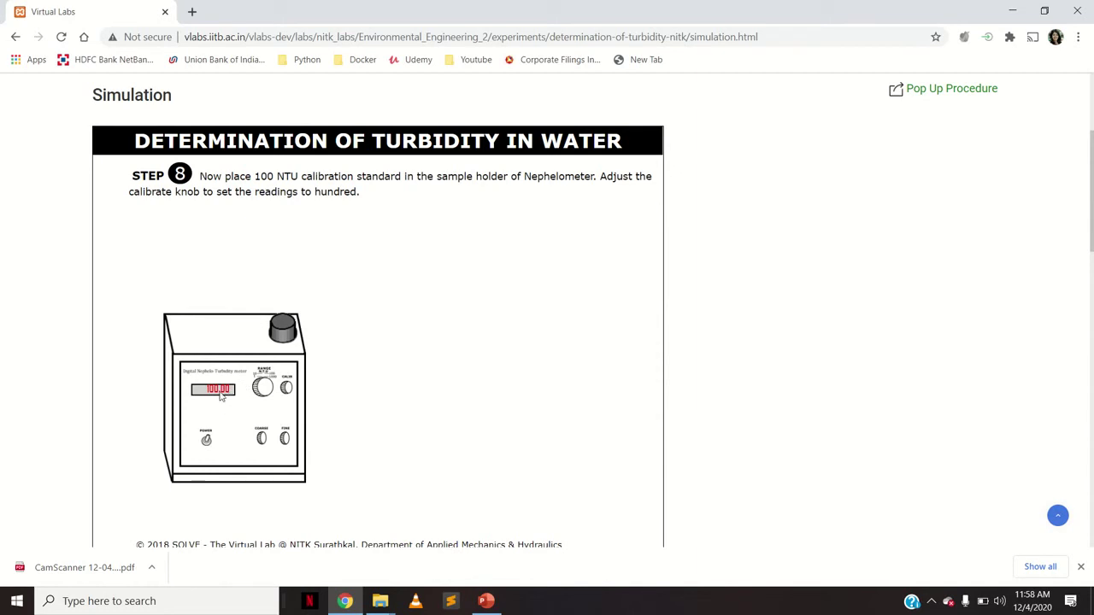
- Remove the 100 NTU calibration standard from the Nephelometer and replace the holder cap
click(285, 327)
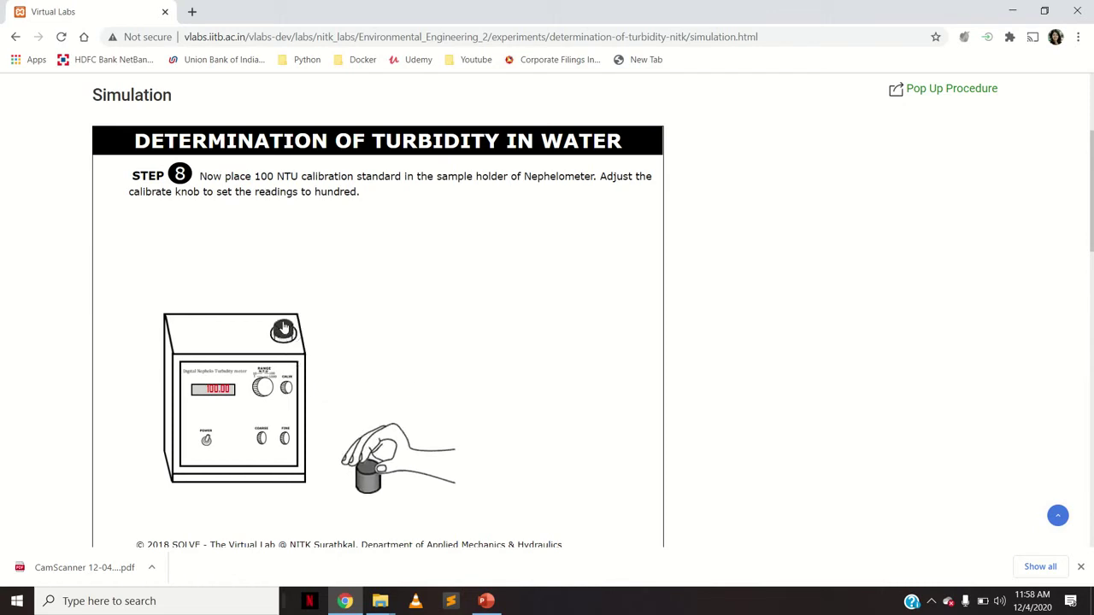
click(285, 327)
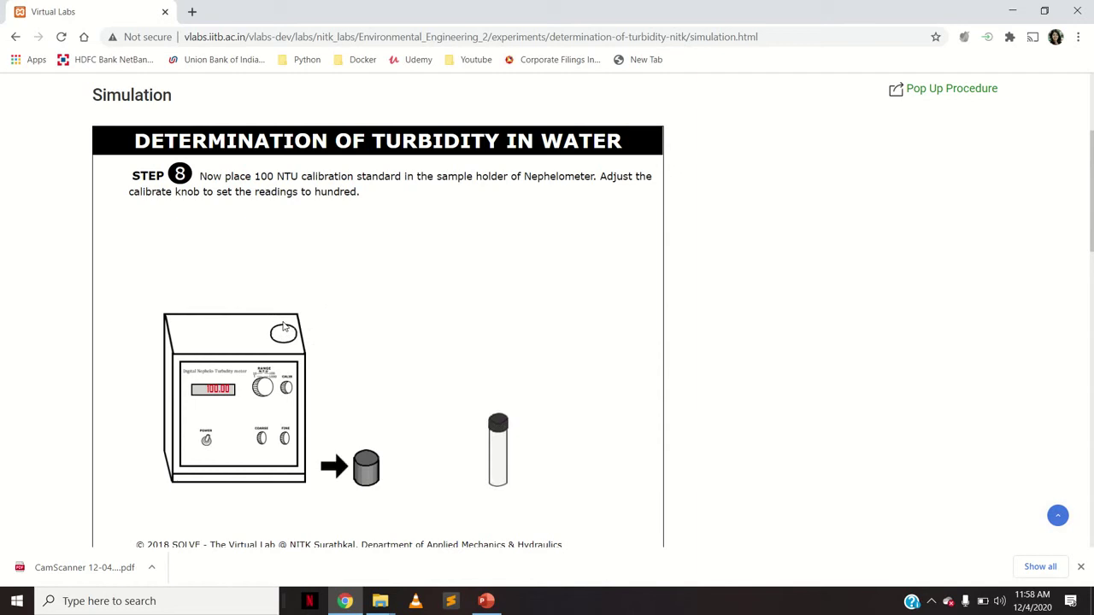
click(356, 460)
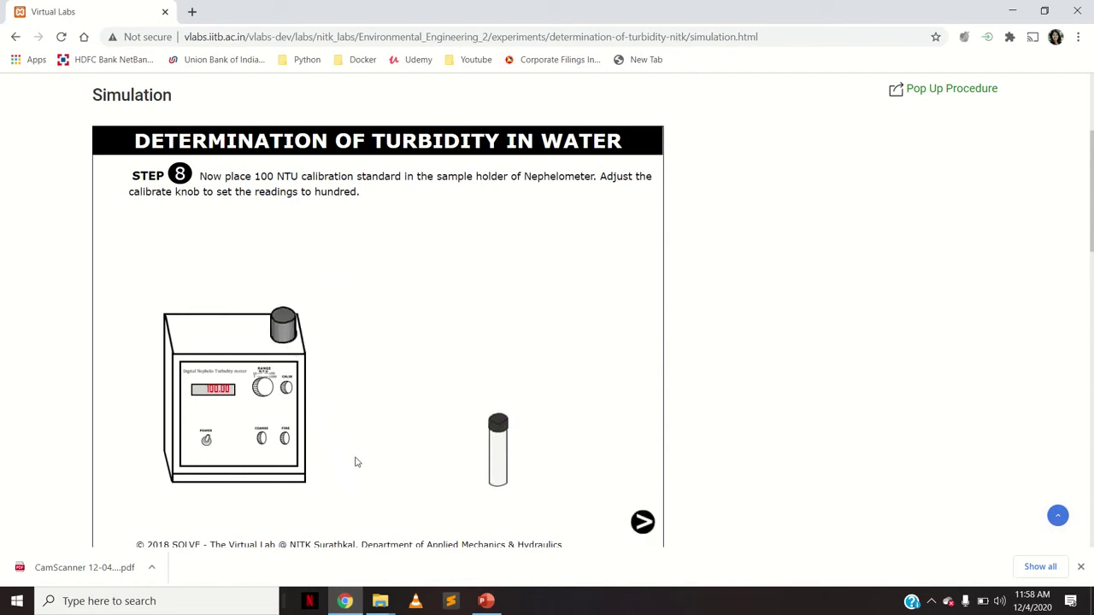
- Go to step 9 and measure the turbidity of water sample 1 by placing its tube in the covered Nephelometer holder
click(642, 521)
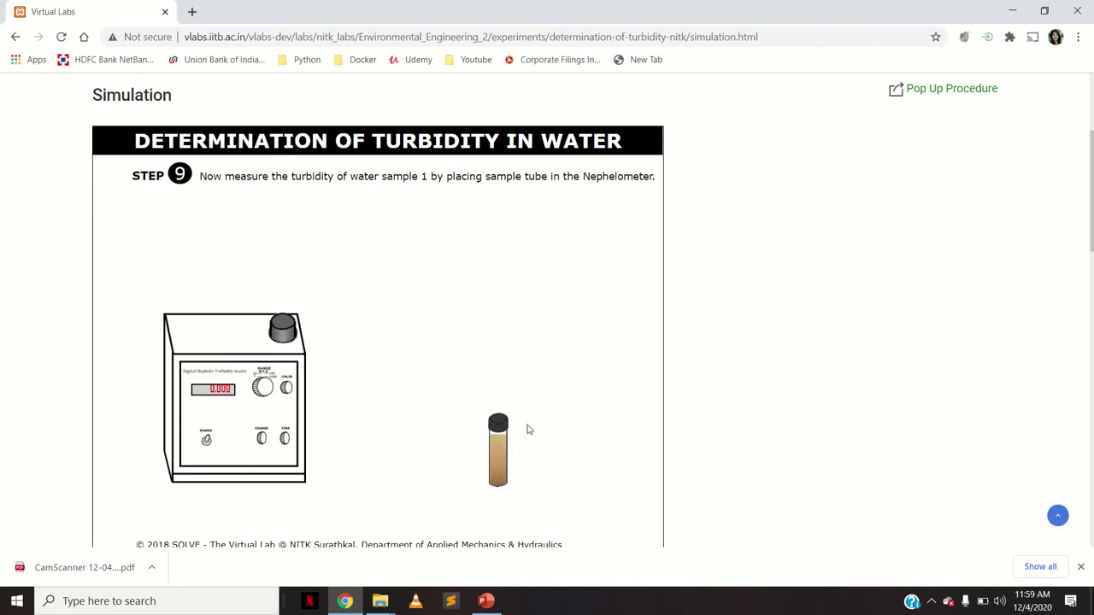
click(286, 325)
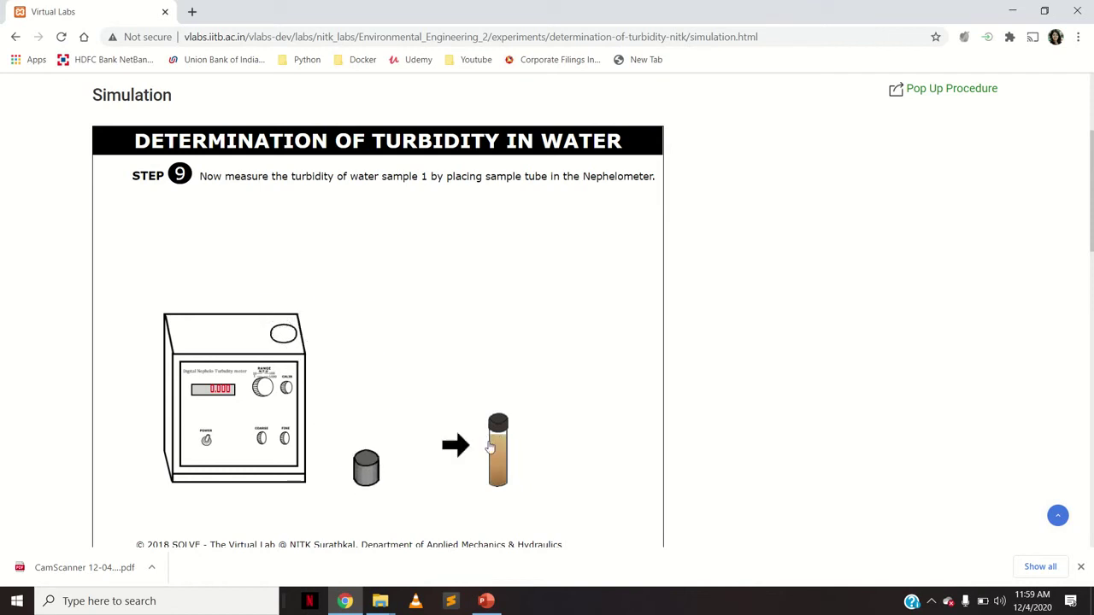
click(489, 447)
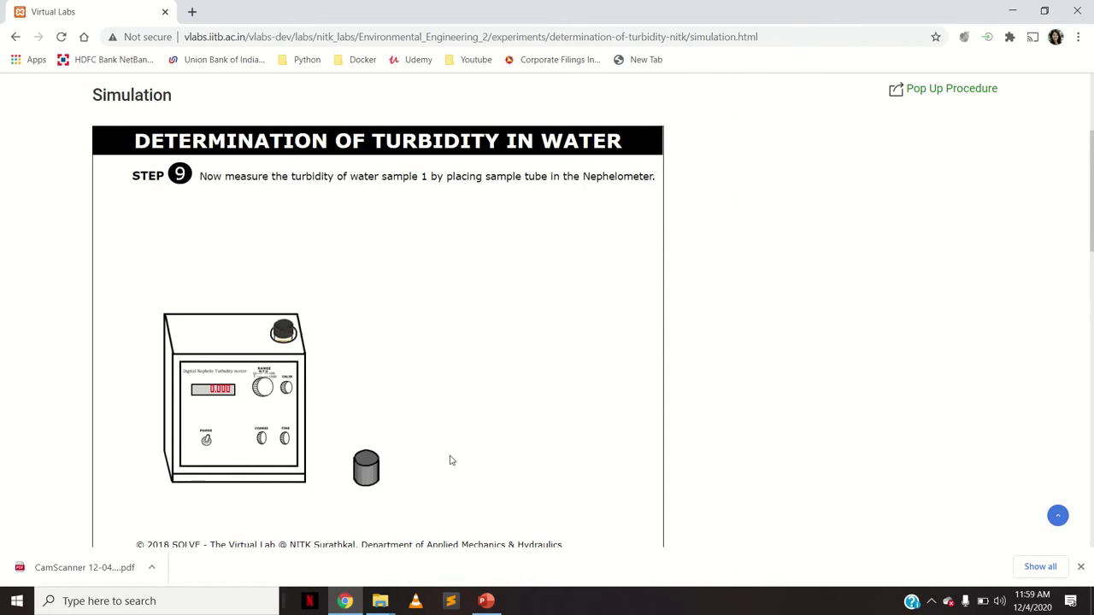
click(374, 470)
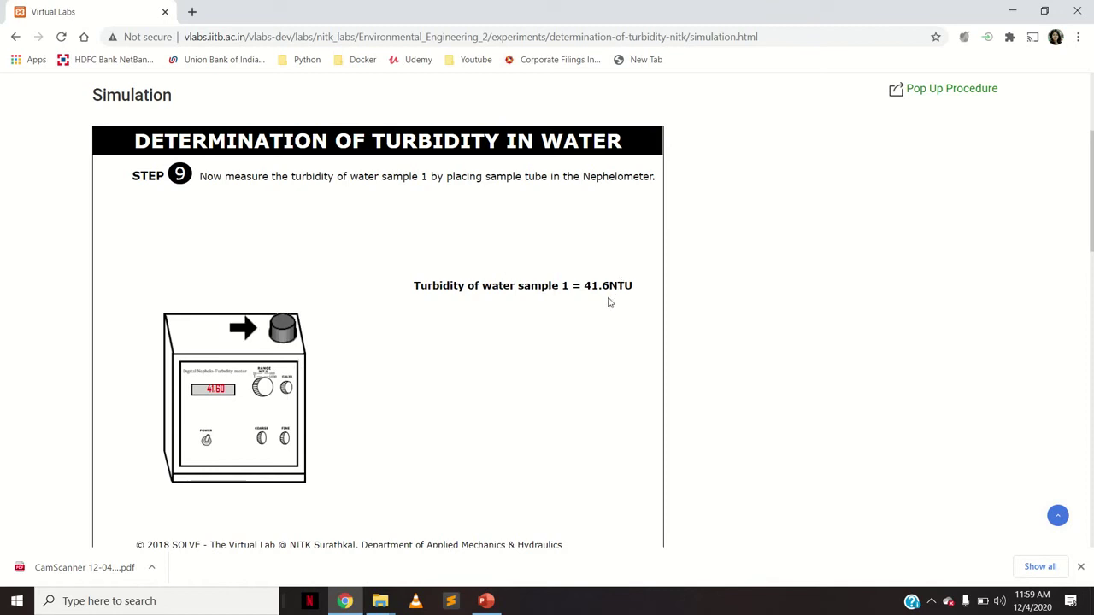
- Take the water sample 1 tube out of the Nephelometer and cover the sample holder again
click(285, 328)
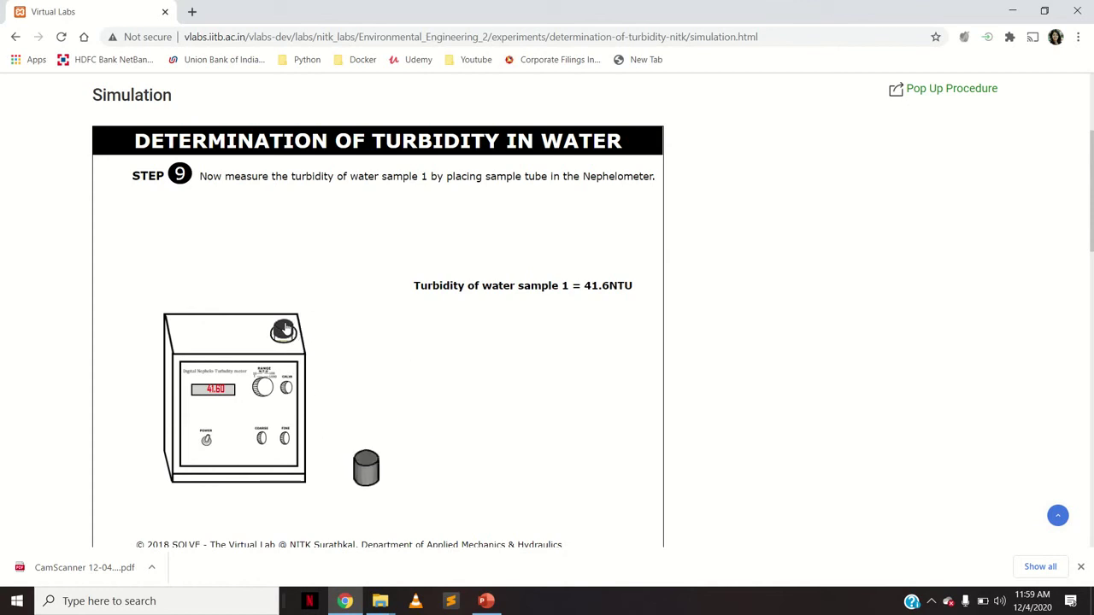
click(285, 328)
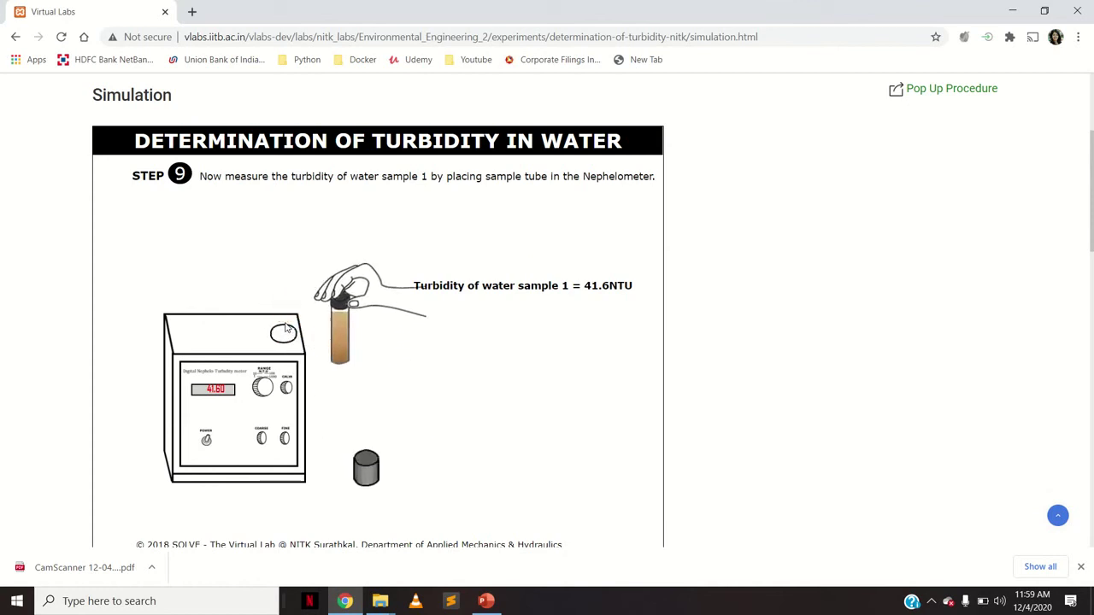
click(364, 464)
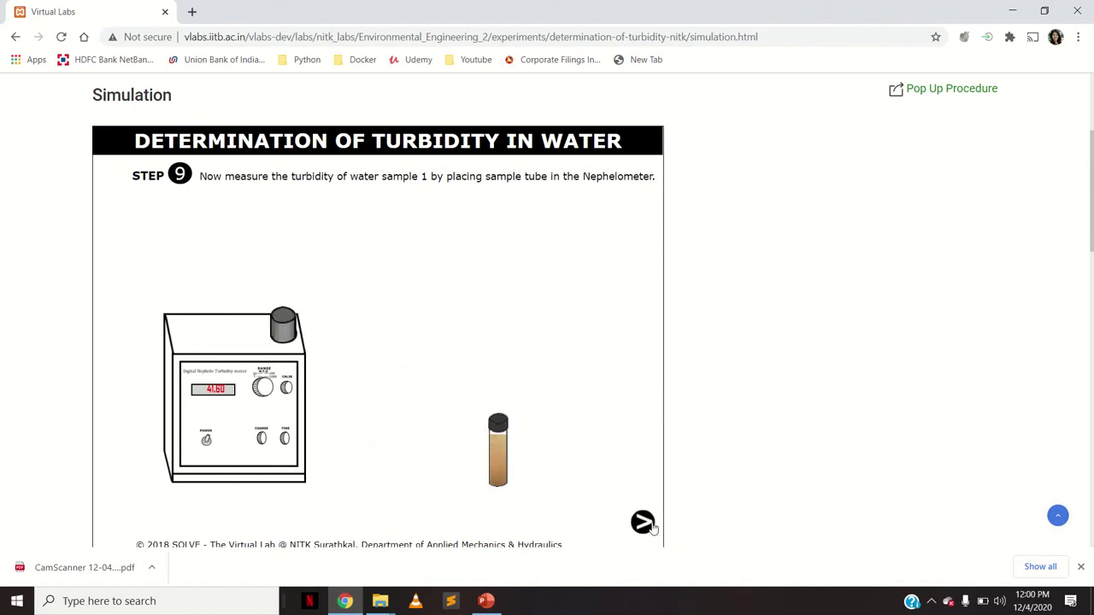
- Go to step 10 and measure the turbidity of water sample 2 by placing its tube in the covered Nephelometer holder
click(643, 523)
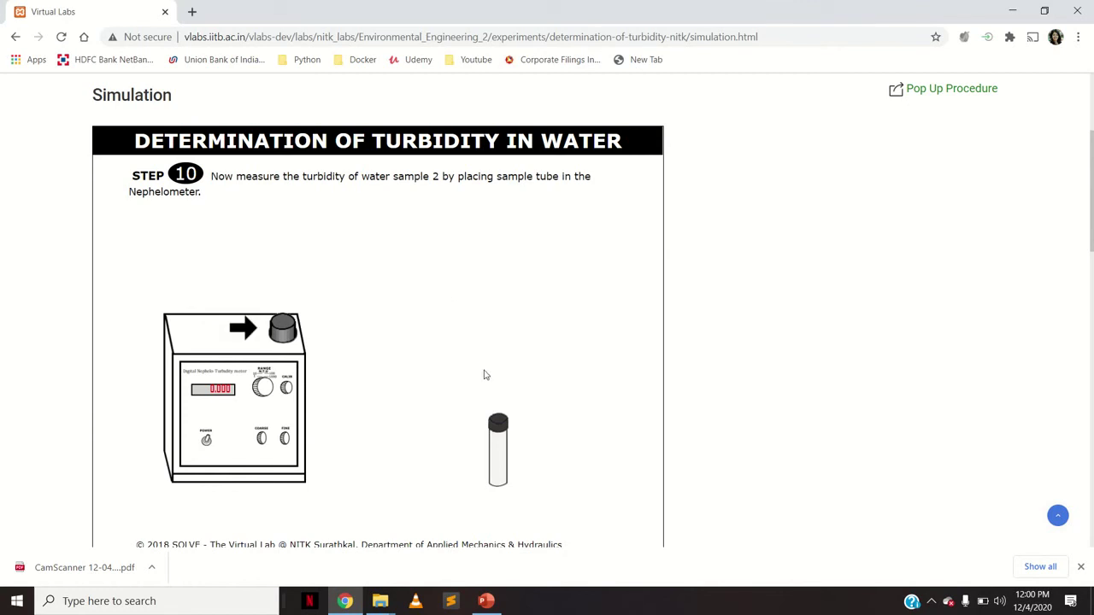
click(279, 329)
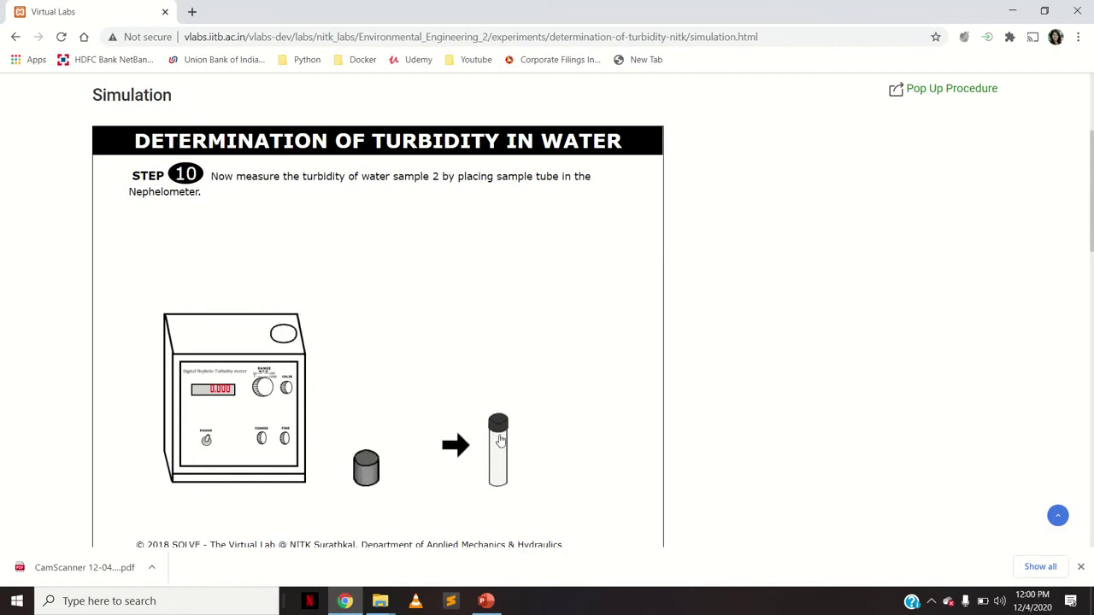
click(499, 439)
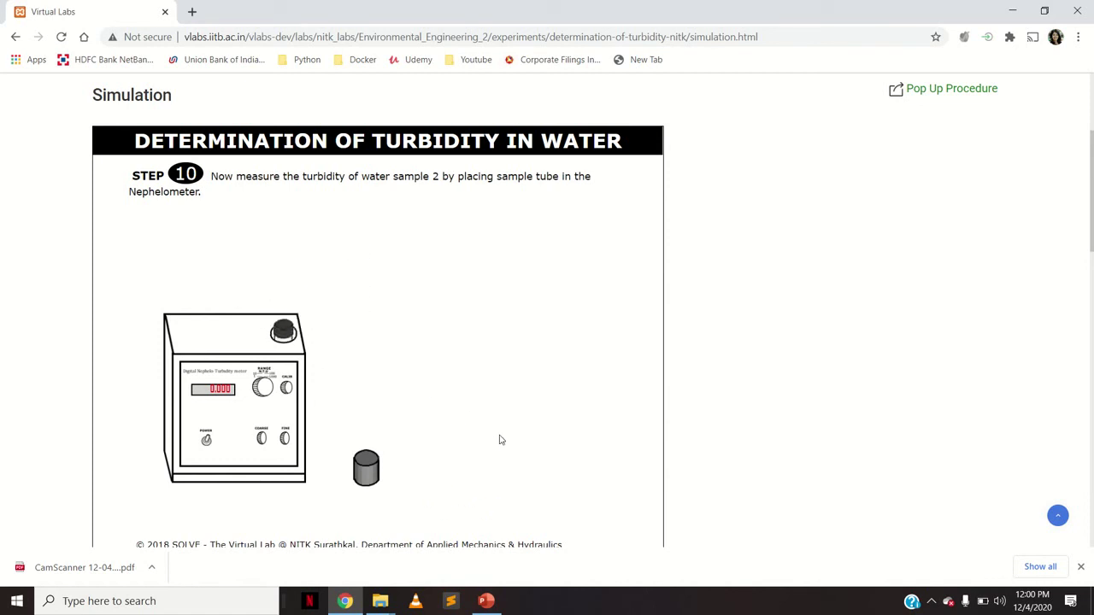
click(367, 466)
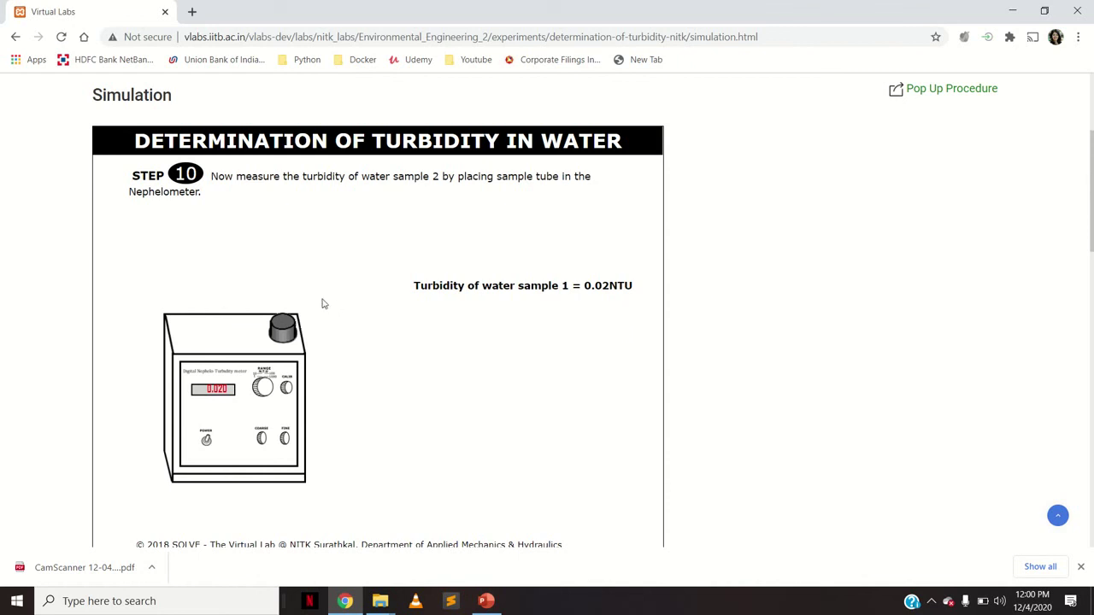
- Take the water sample 2 tube out of the Nephelometer and put the cap back on the sample holder
click(286, 328)
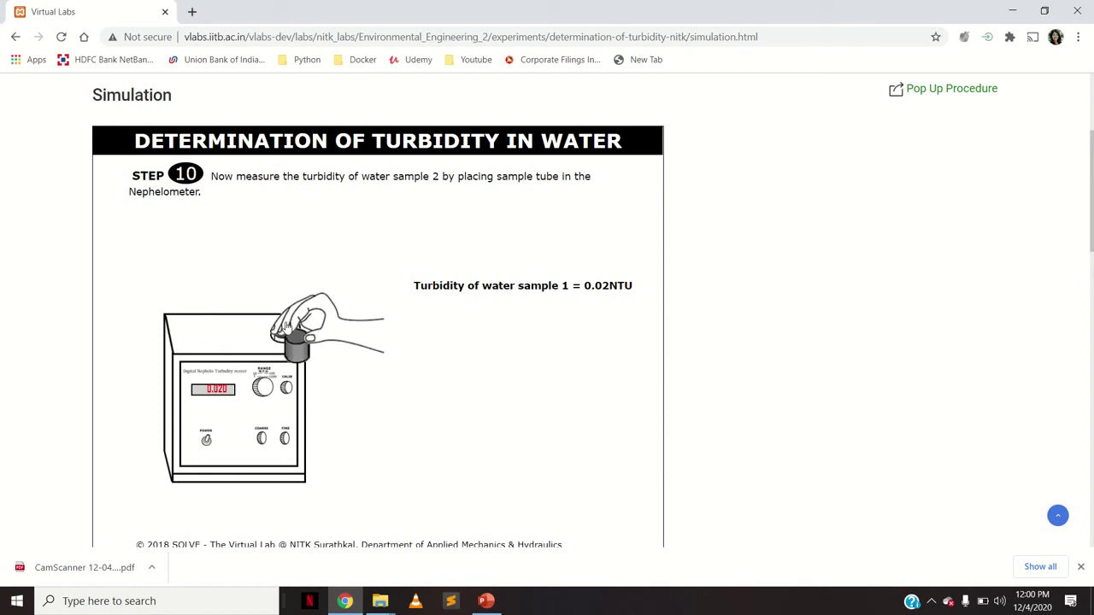
click(285, 329)
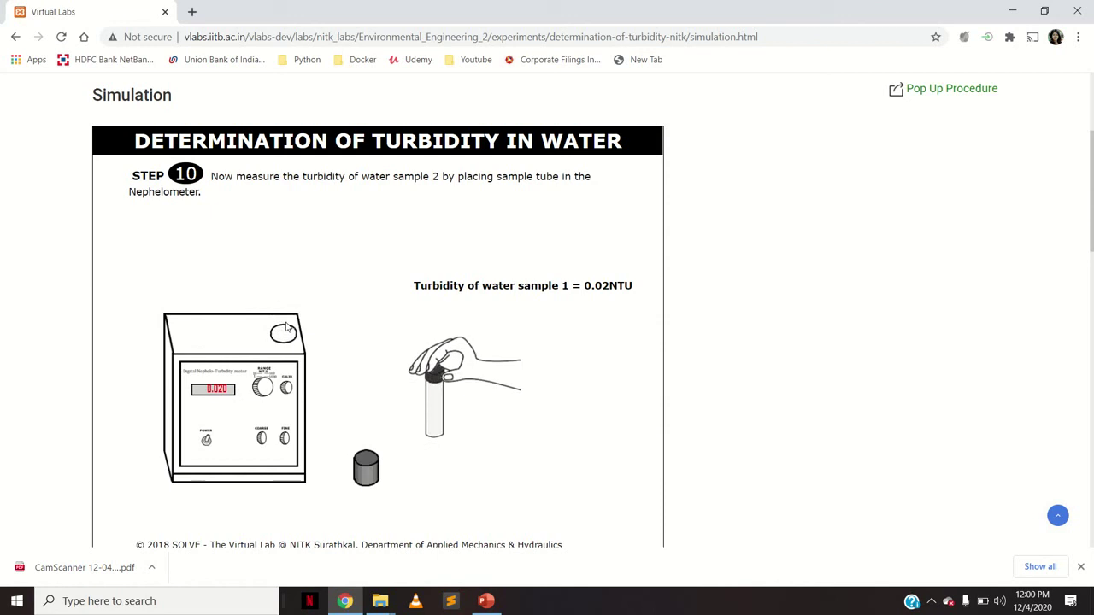
click(360, 476)
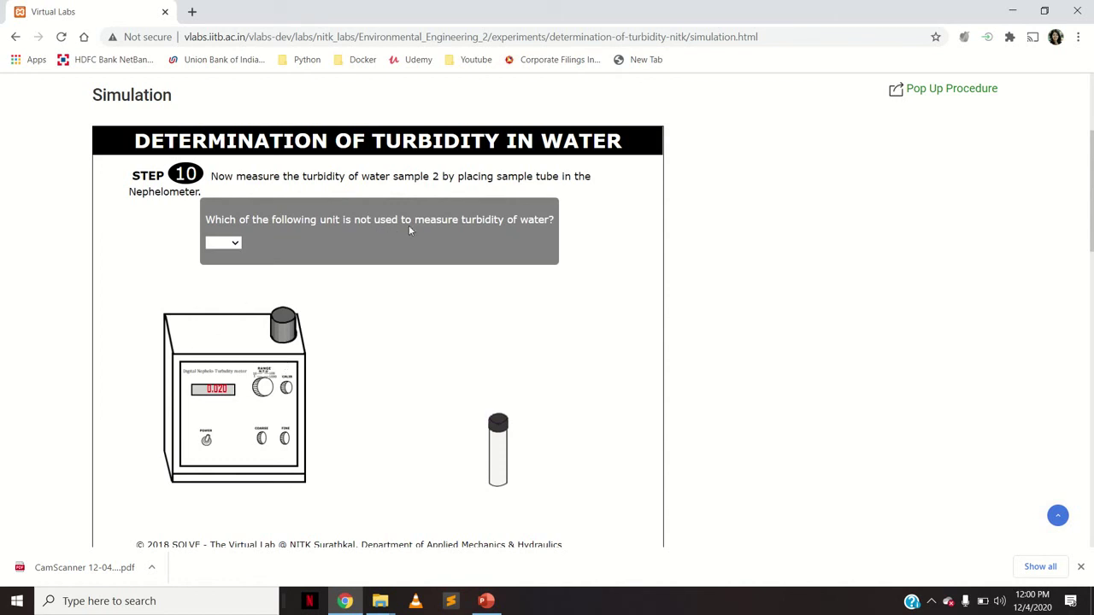
- Answer the question about the unit not used to measure turbidity of water with ATU
click(224, 243)
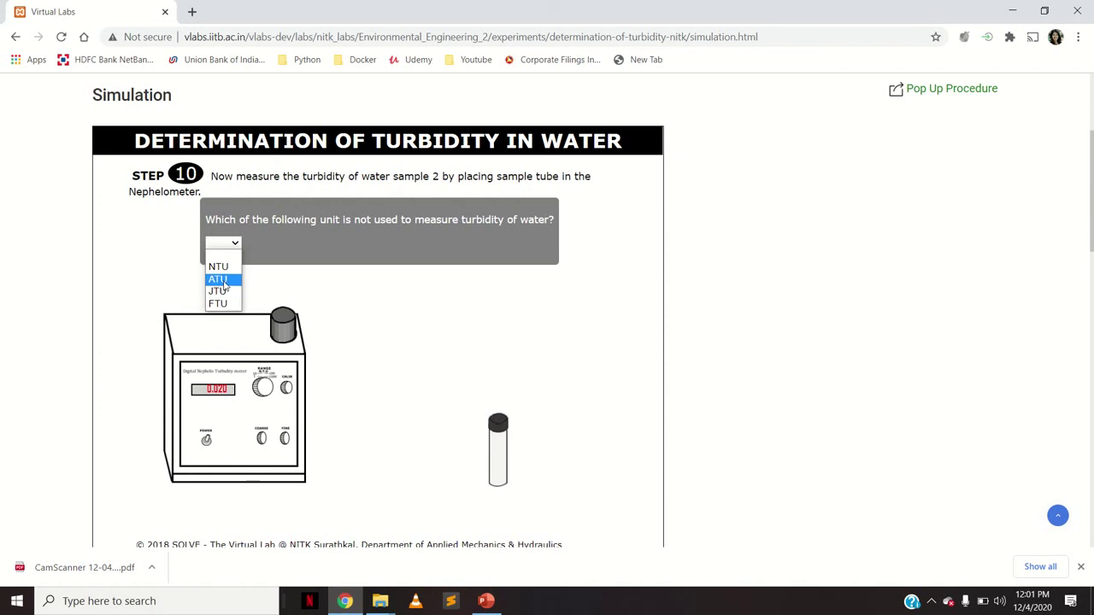
click(224, 285)
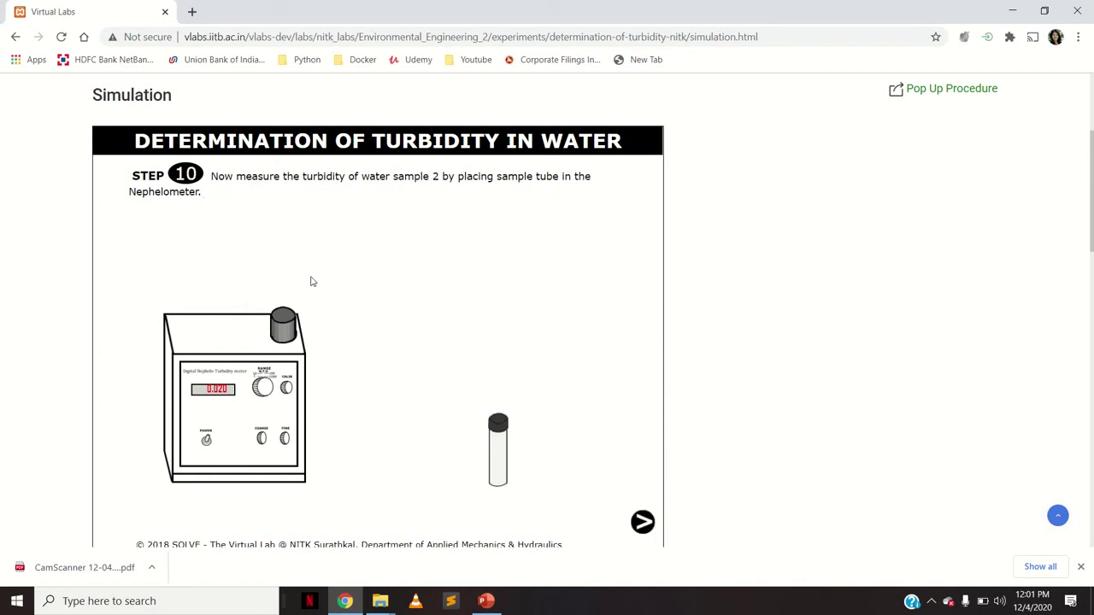
- Go to the Observations page and submit <1NTU as the acceptable limit for turbidity of drinking water
click(642, 529)
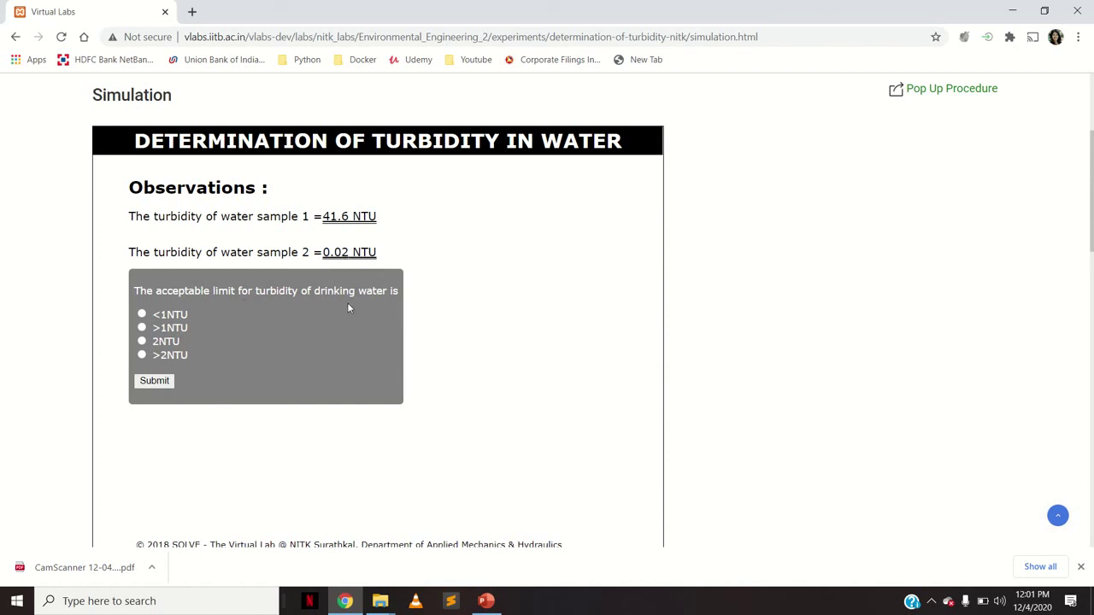
click(142, 313)
click(136, 380)
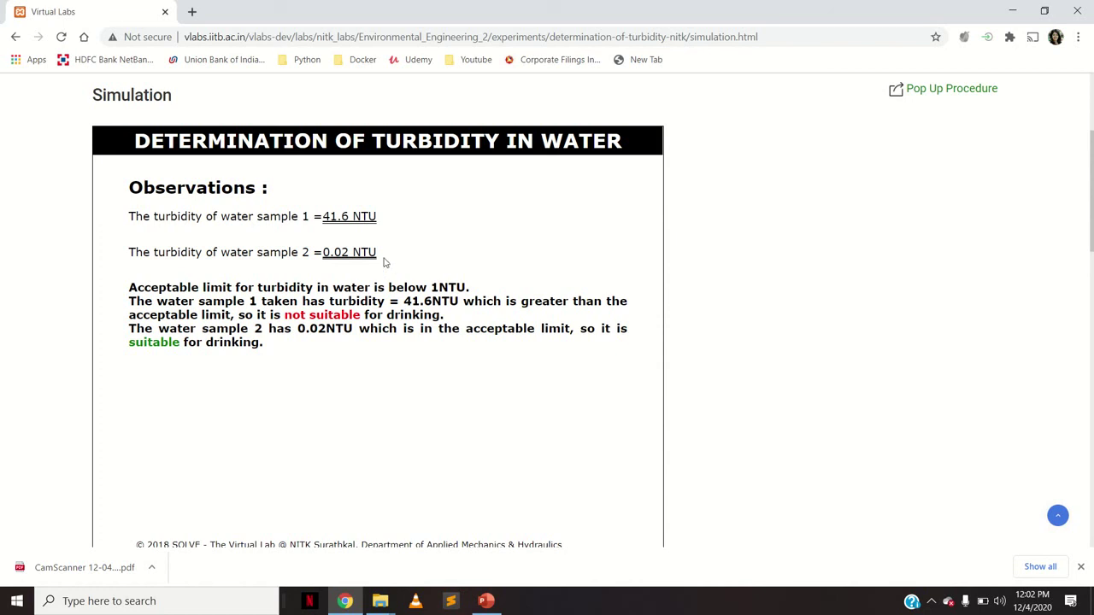
mouse_move(558, 5)
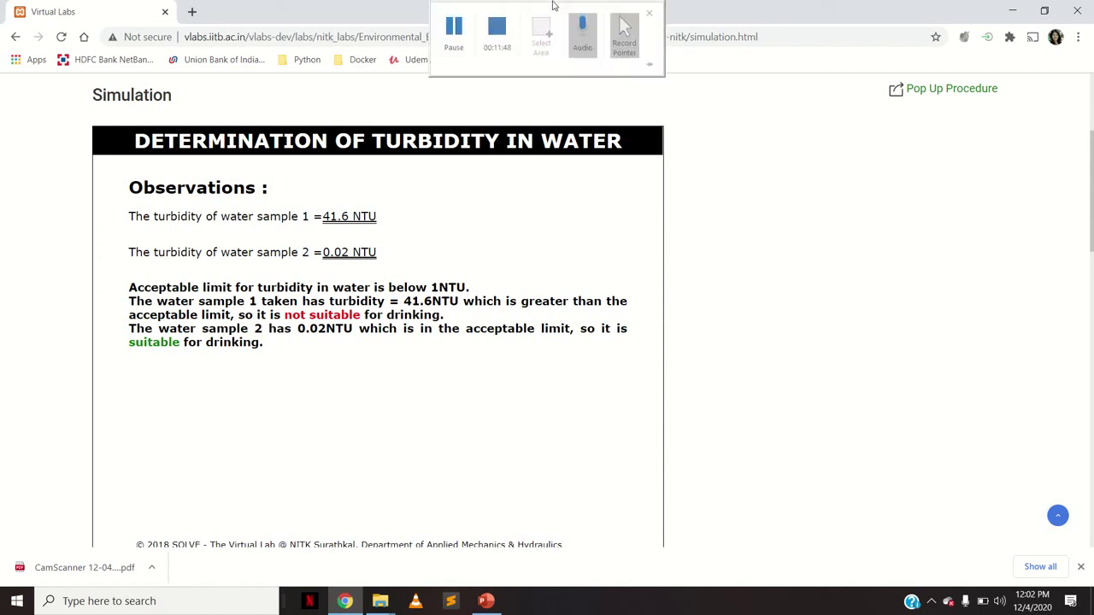